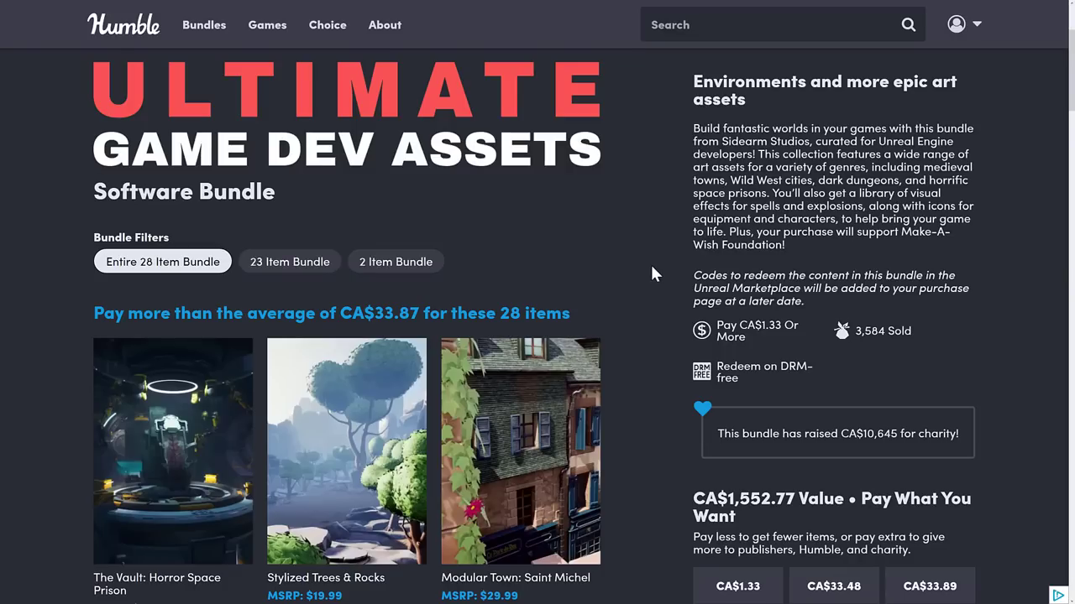
Examine the assets, listed prices, payment tiers and description of the Ultimate Game Dev Assets bundle
scroll(652, 267, "down", 4)
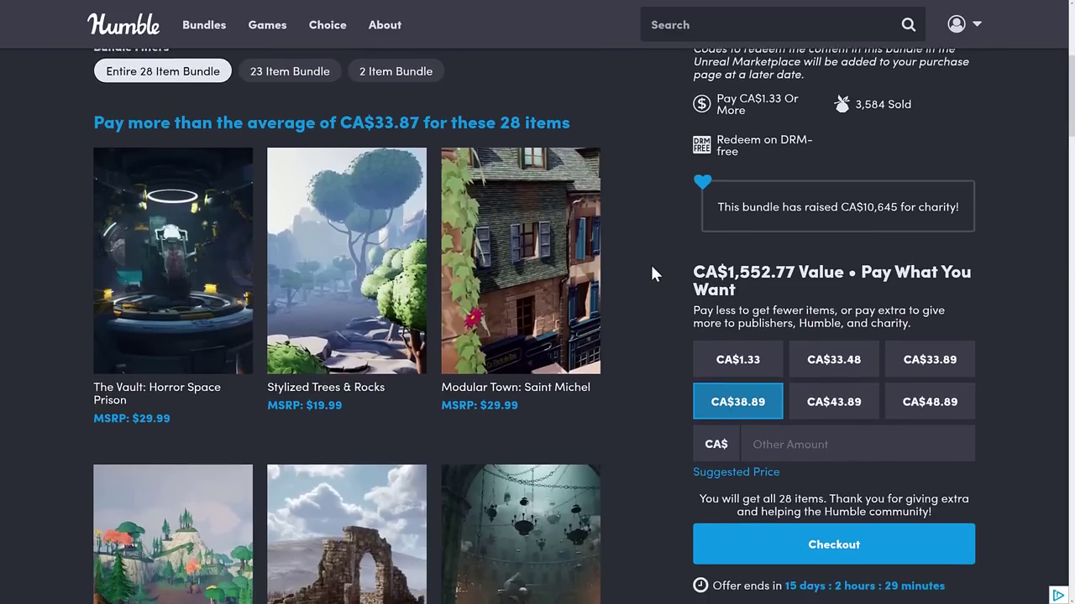
scroll(652, 273, "down", 4)
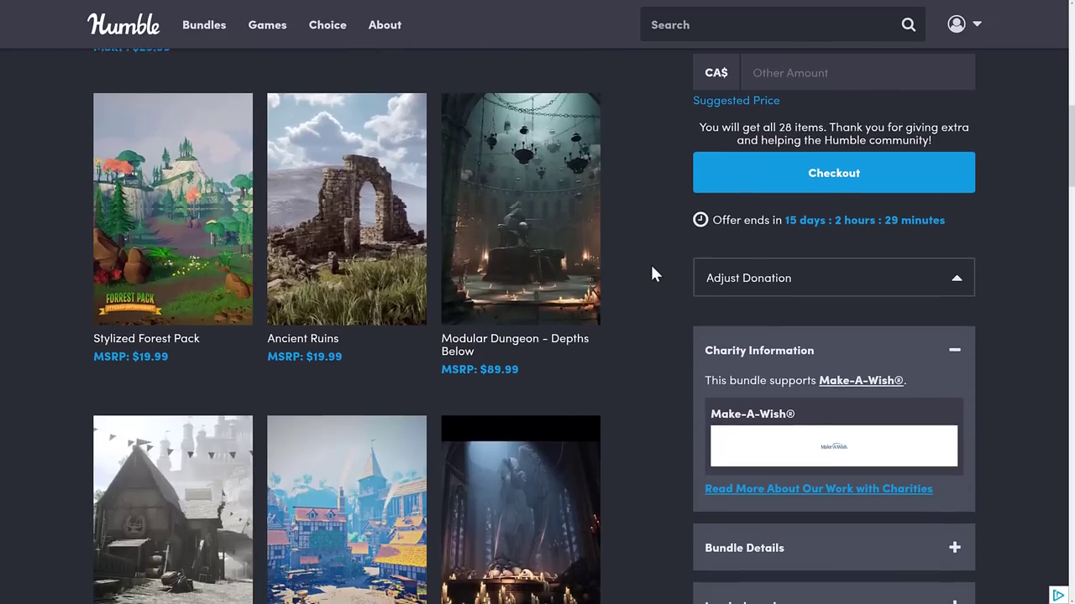
scroll(653, 273, "down", 3)
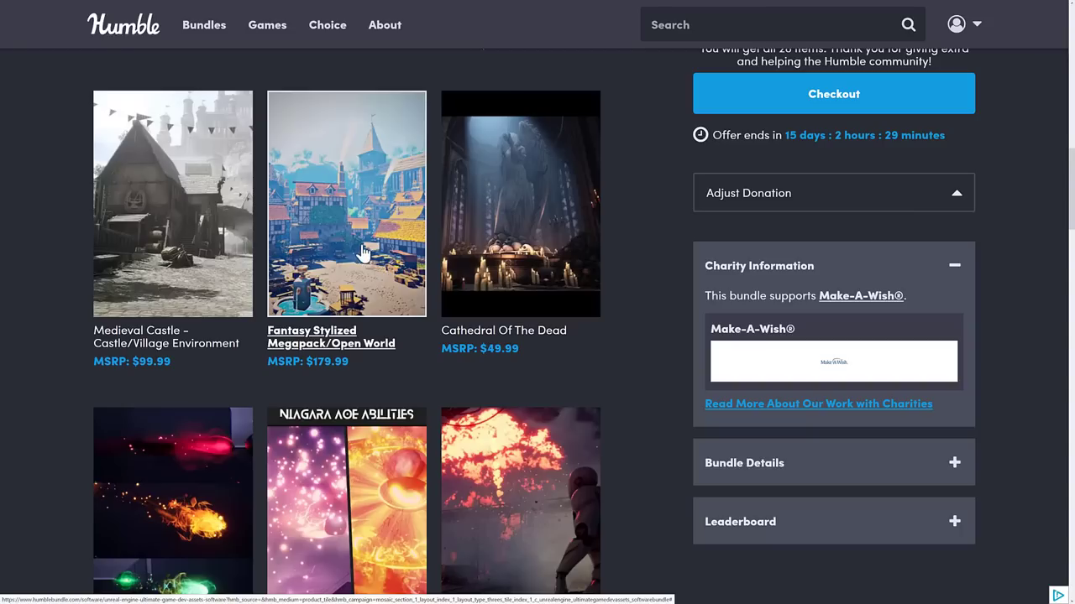
scroll(185, 239, "up", 2)
scroll(328, 240, "up", 5)
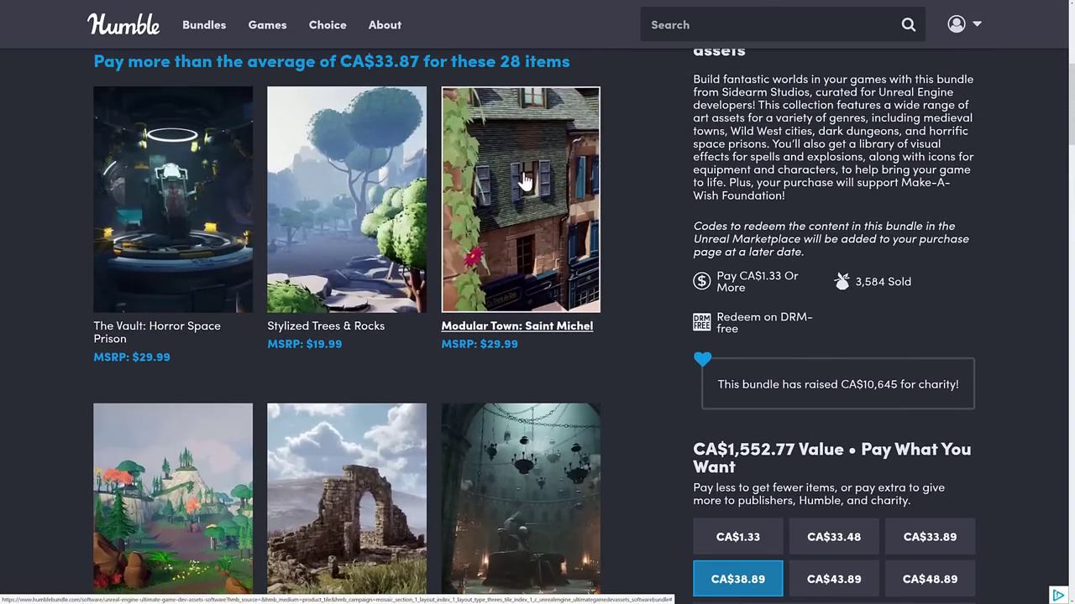
scroll(456, 223, "down", 5)
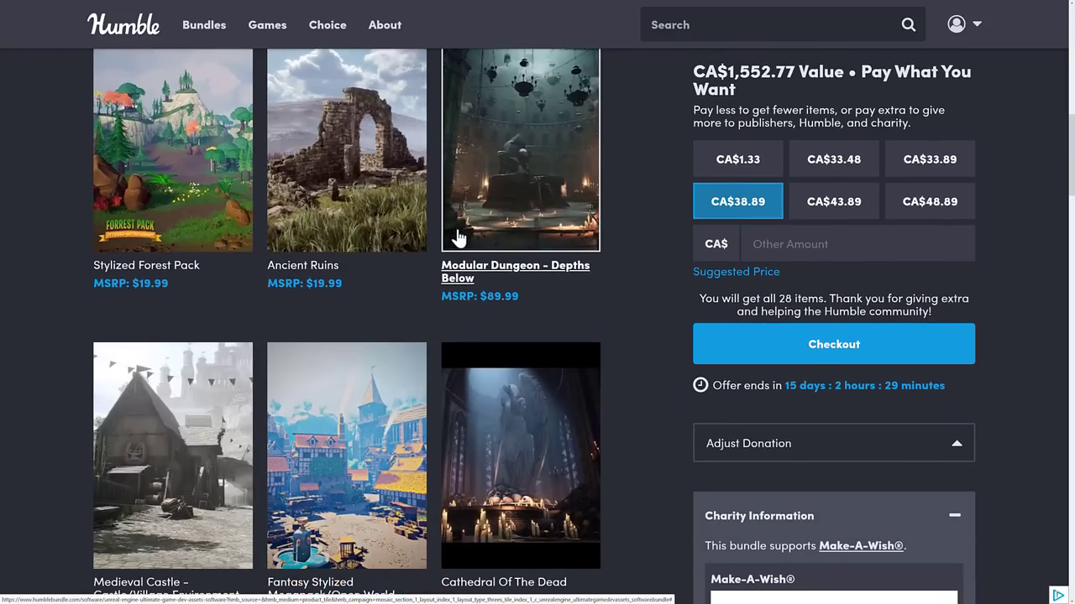
scroll(420, 237, "down", 1)
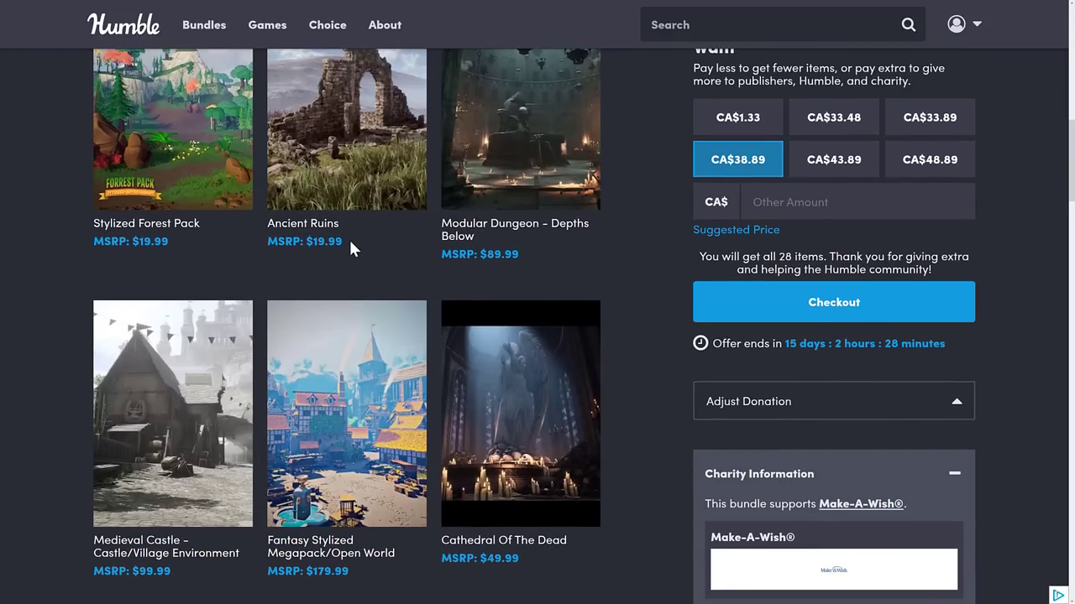
scroll(704, 189, "up", 5)
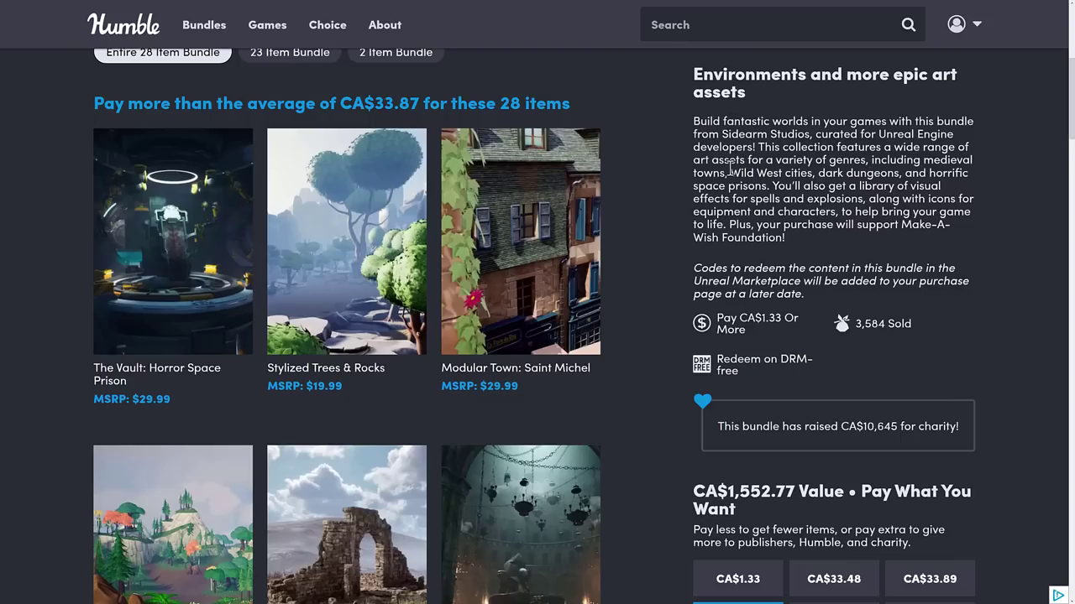
Switch to the Stylized_Megapack project in Unreal Editor and place BP_grave_05 from the Meshes/Graveyard/Blueprint folder into the level
key("alt+Tab")
key("alt+Tab")
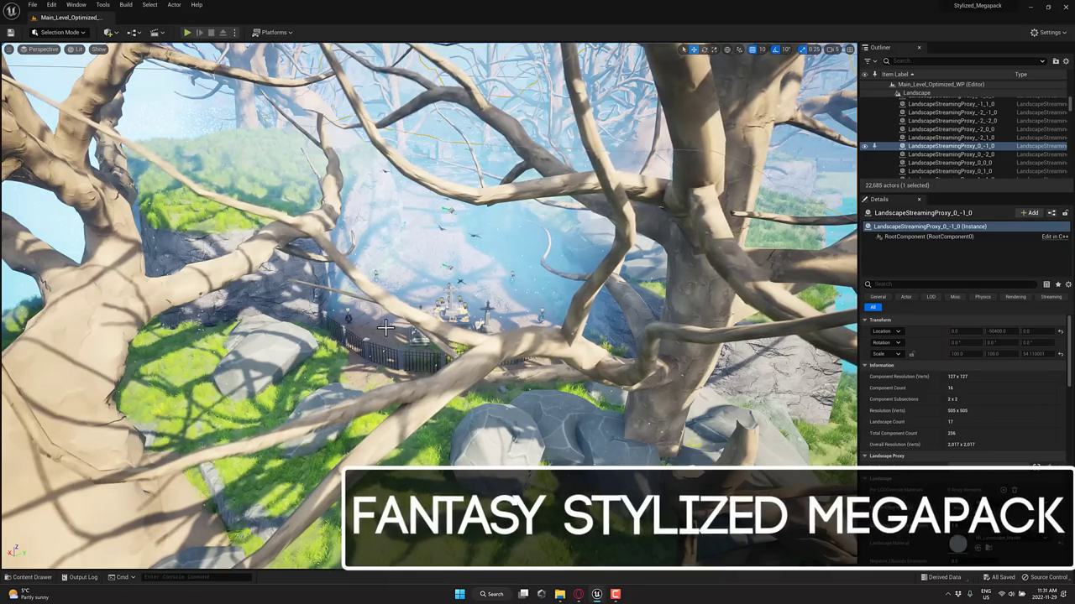
key("ctrl+space")
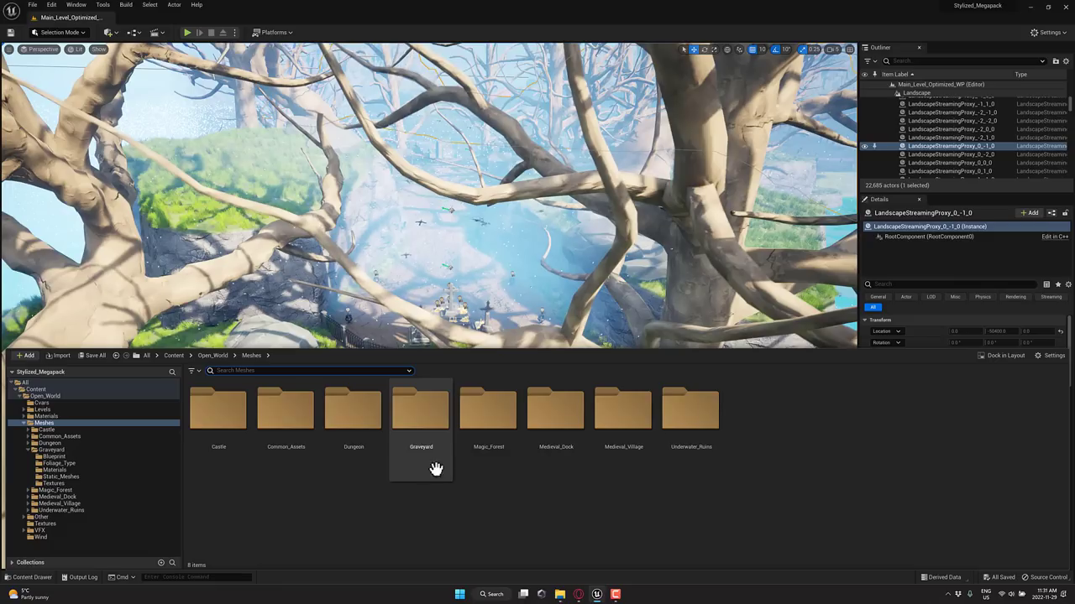
double_click(419, 409)
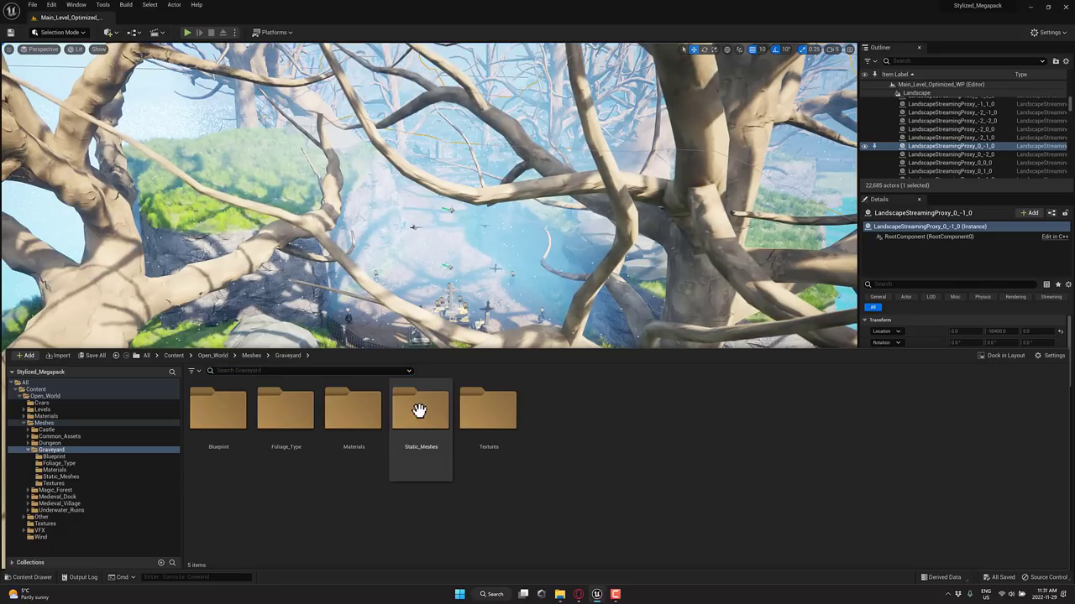
double_click(195, 407)
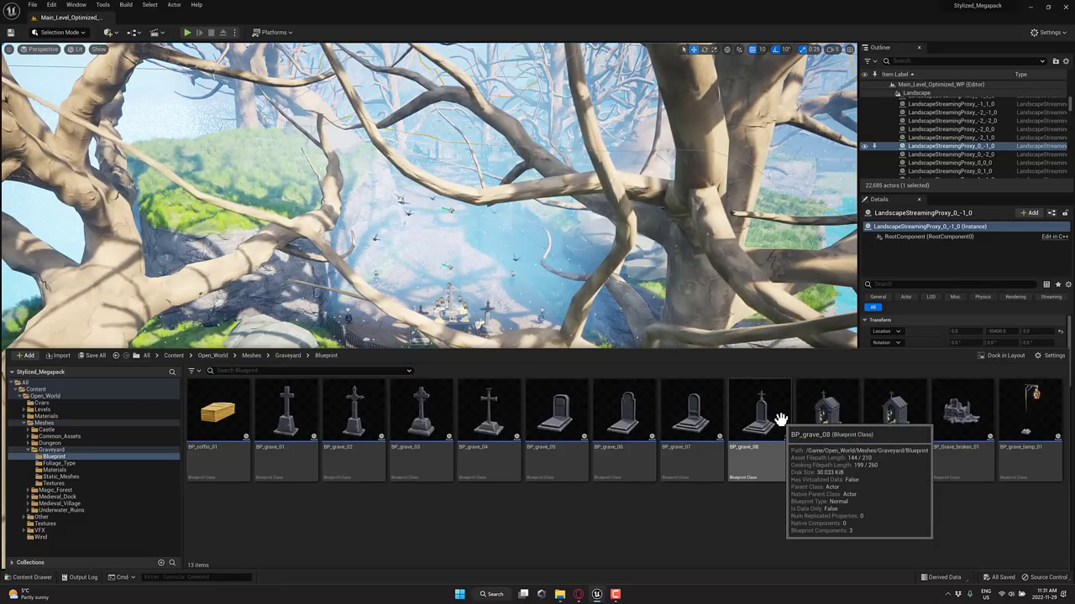
left_click_drag(555, 411, 425, 151)
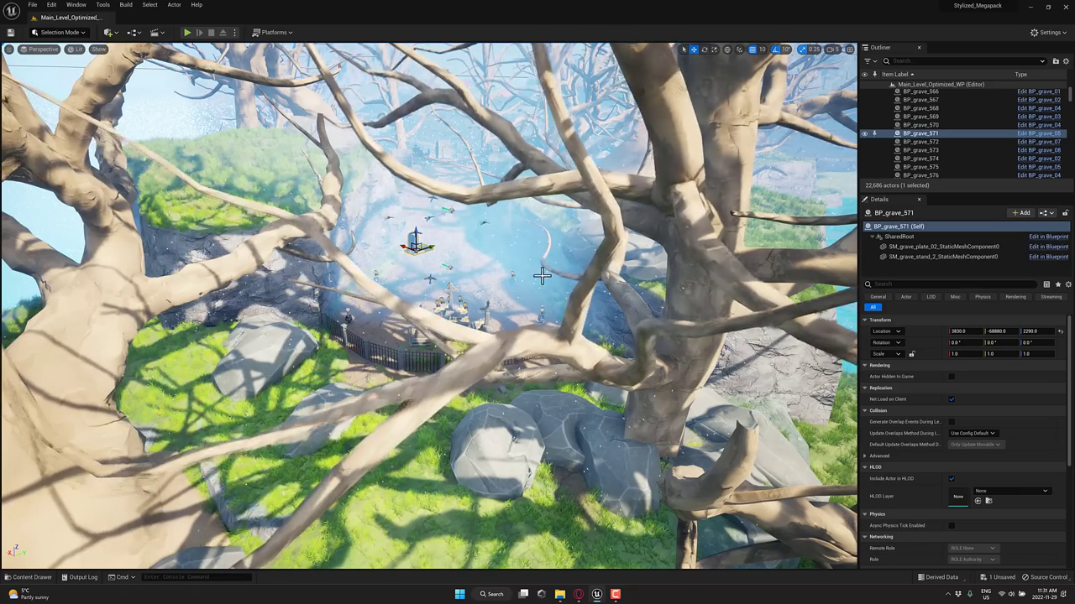
Examine the placed gravestone and the surrounding graveyard with its path, tombs and bare trees
right_click_drag(542, 275, 550, 189)
key("w")
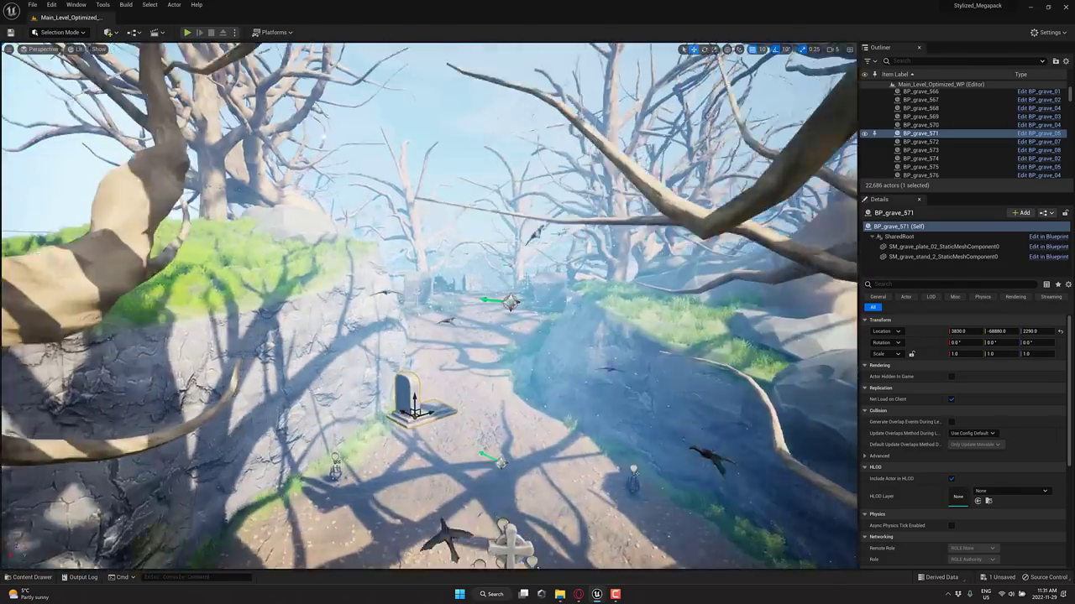
right_click_drag(541, 252, 542, 245)
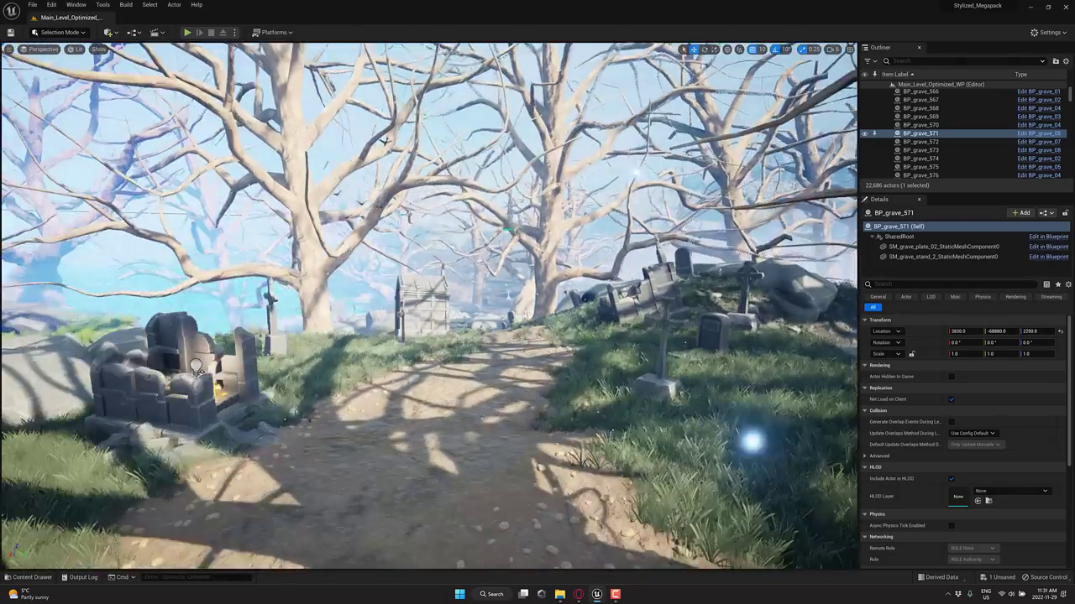
right_click_drag(541, 245, 491, 243)
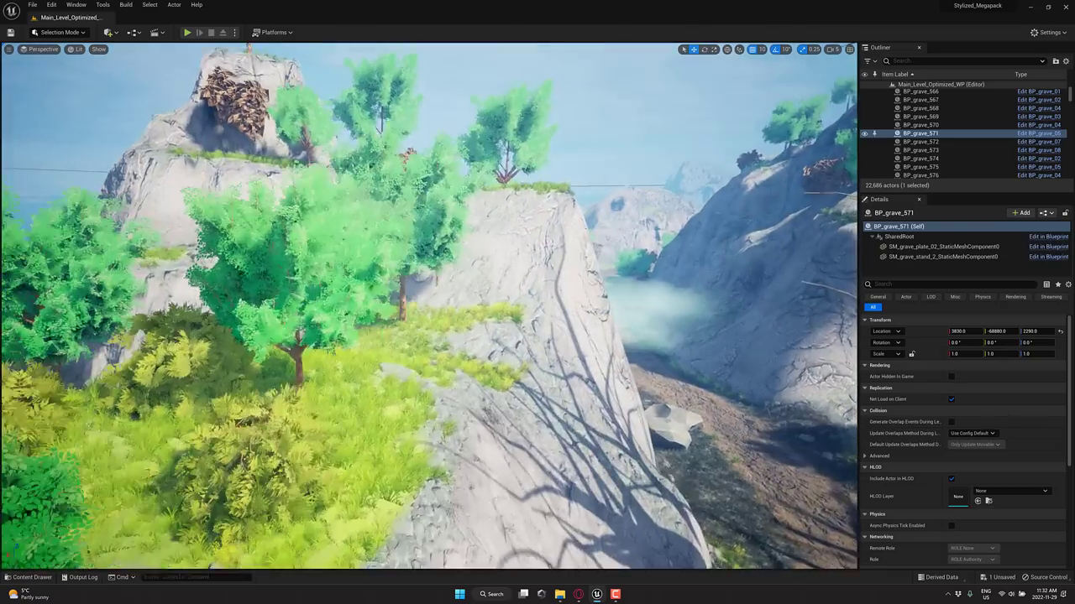
Explore the level along the rocky canyon path and coastline to the medieval village houses
key("w")
key("e")
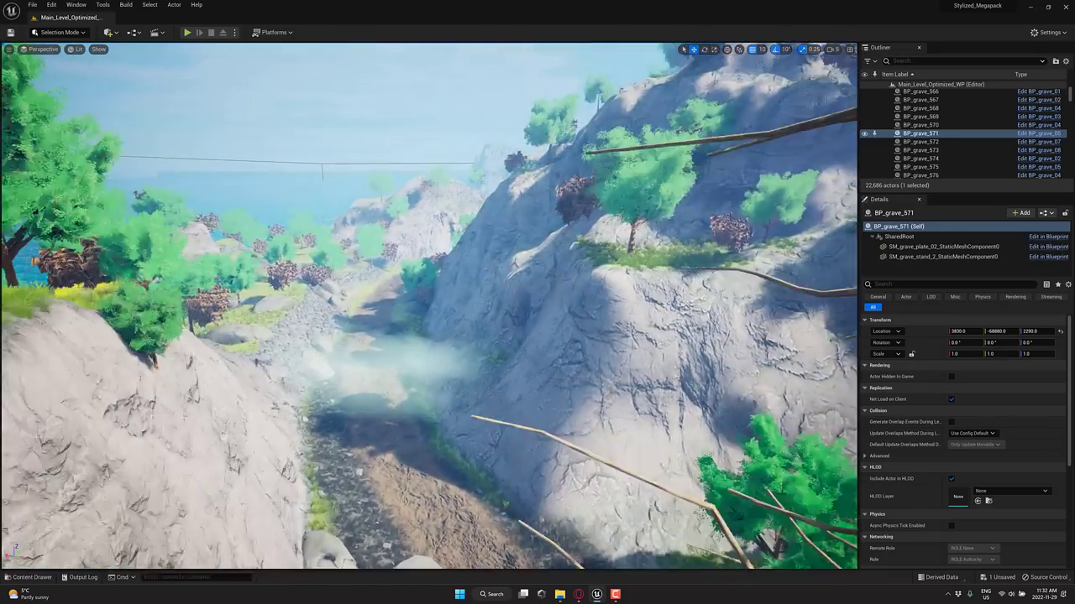
right_click_drag(430, 306, 336, 297)
key("w")
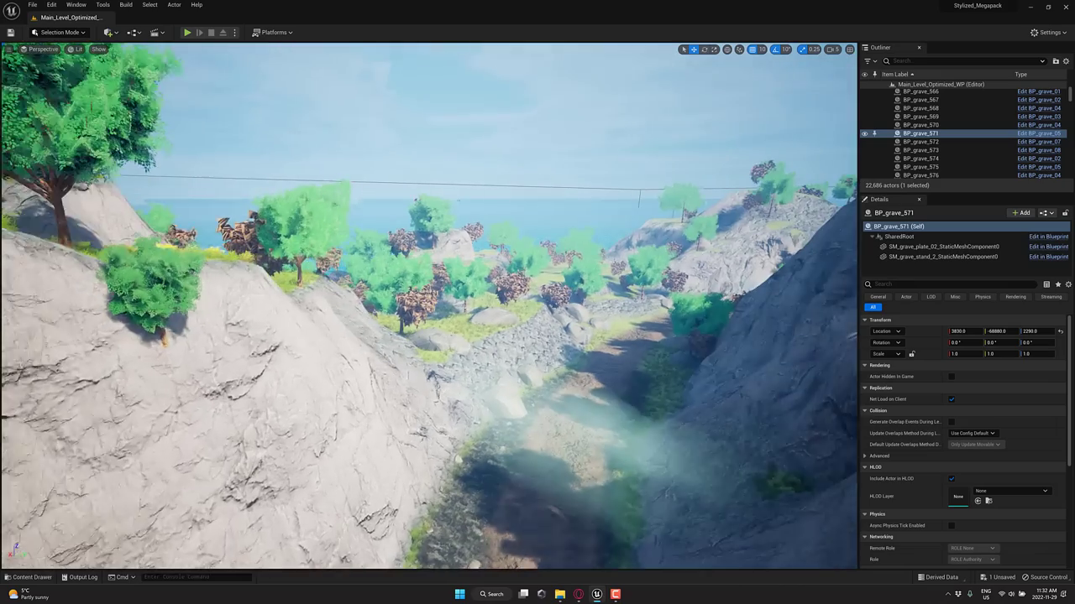
key("w")
right_click_drag(430, 305, 505, 283)
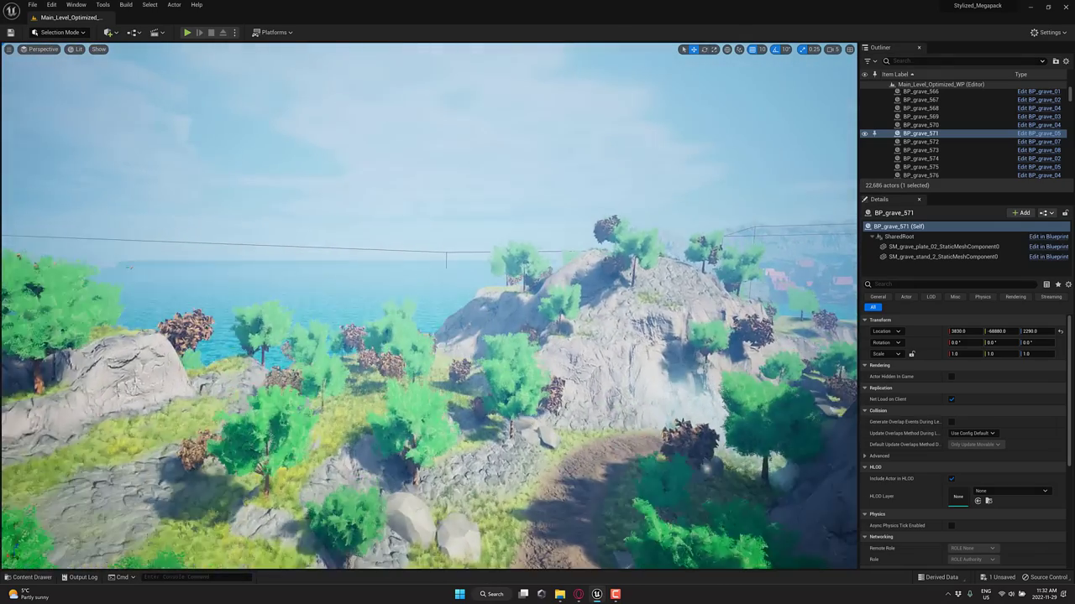
key("w")
right_click_drag(430, 306, 554, 309)
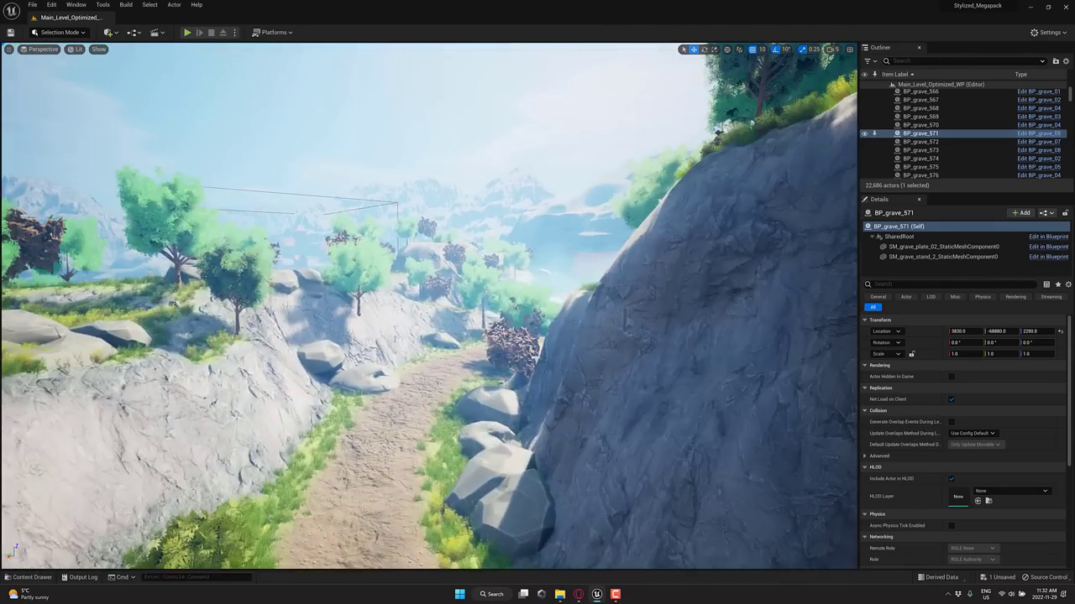
right_click_drag(430, 305, 496, 282)
key("w")
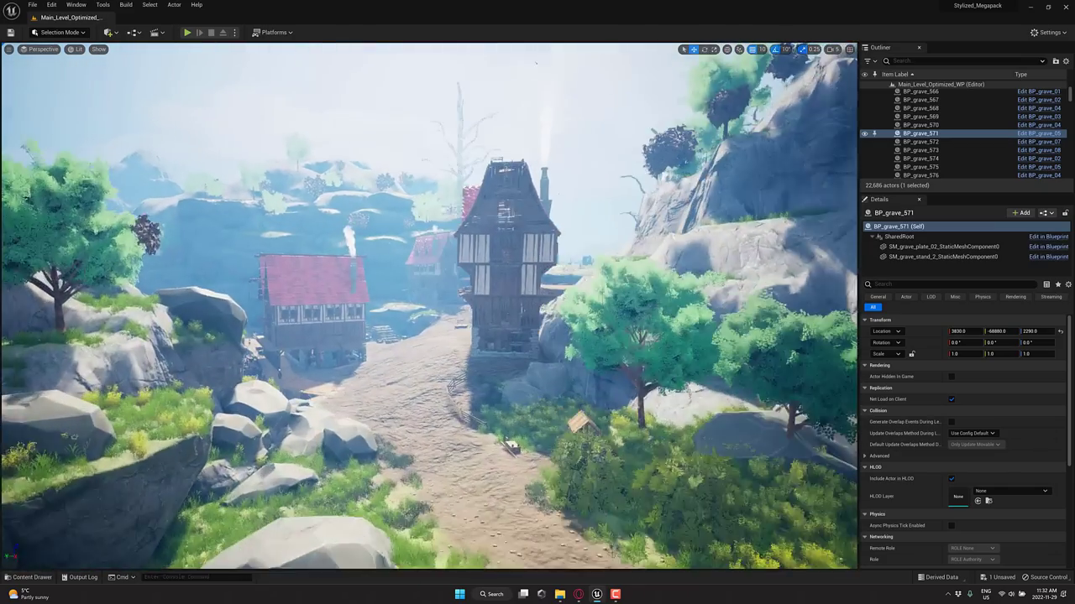
key("w")
right_click_drag(430, 306, 368, 290)
key("w")
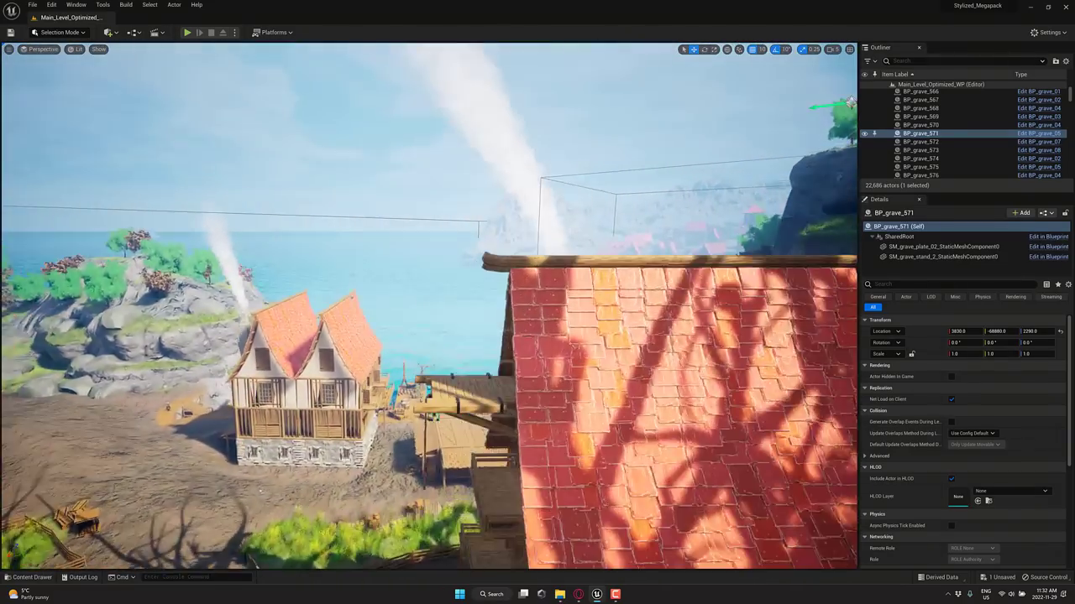
Explore the castle and its surrounding mountains, ending at the giant pink tree and magic forest
key("w")
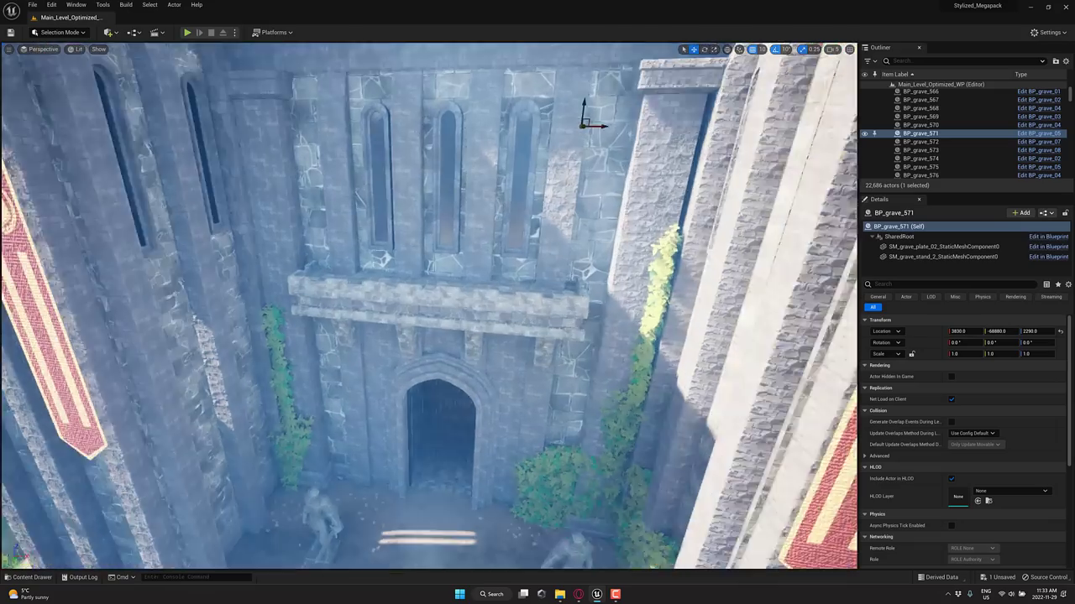
key("w")
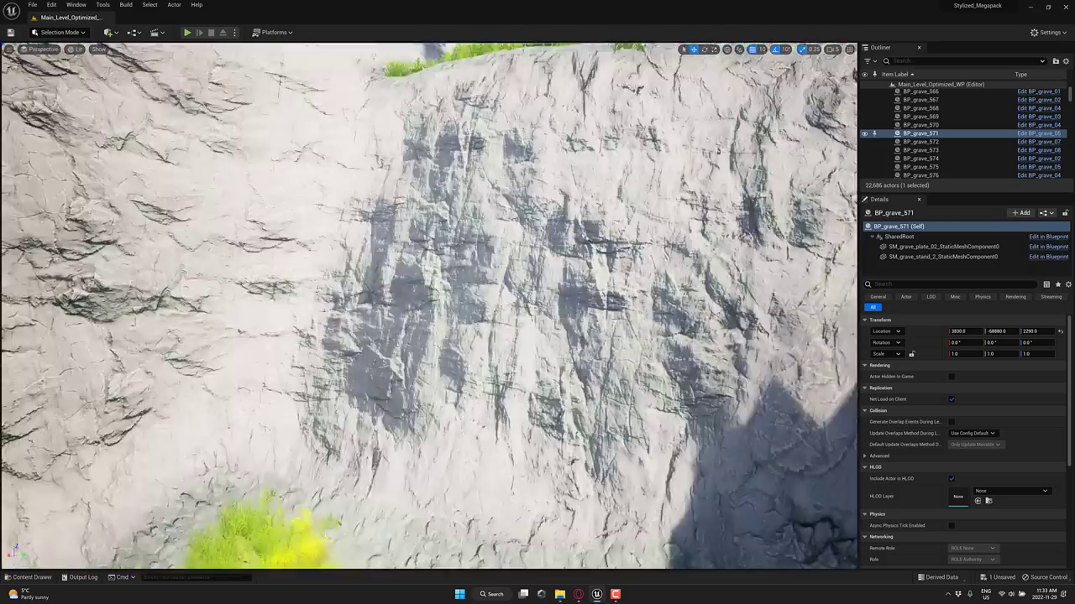
key("w")
right_click_drag(430, 306, 600, 324)
key("s")
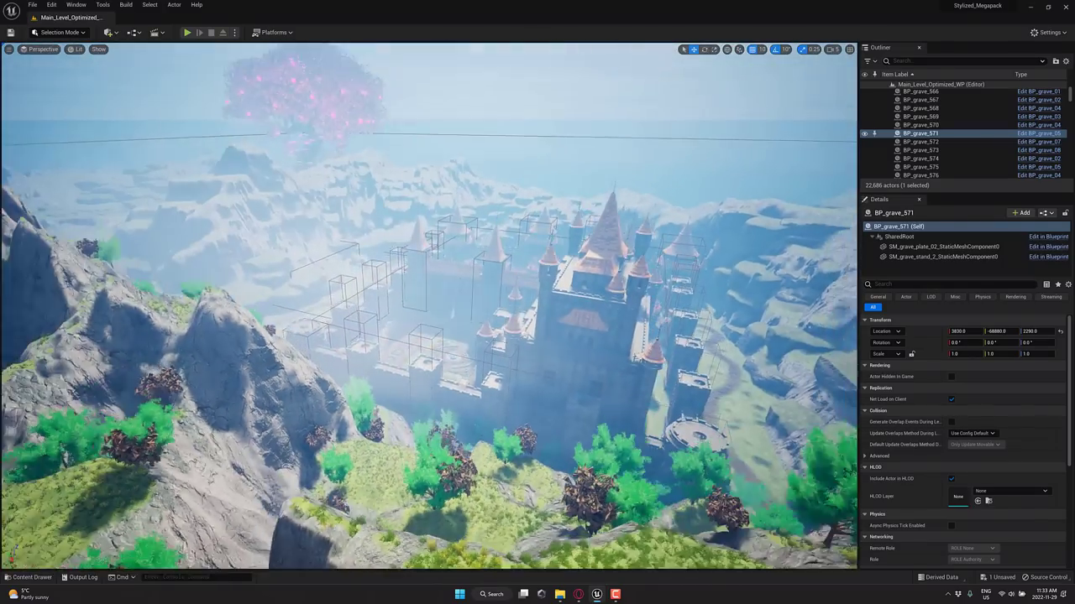
right_click_drag(457, 311, 443, 265)
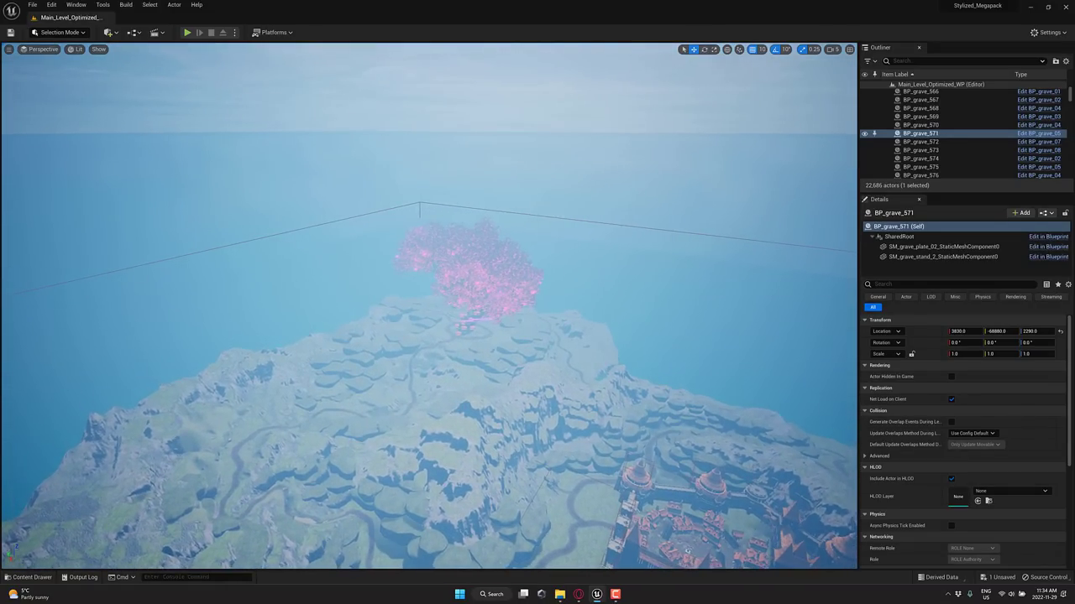
right_click_drag(443, 265, 443, 278)
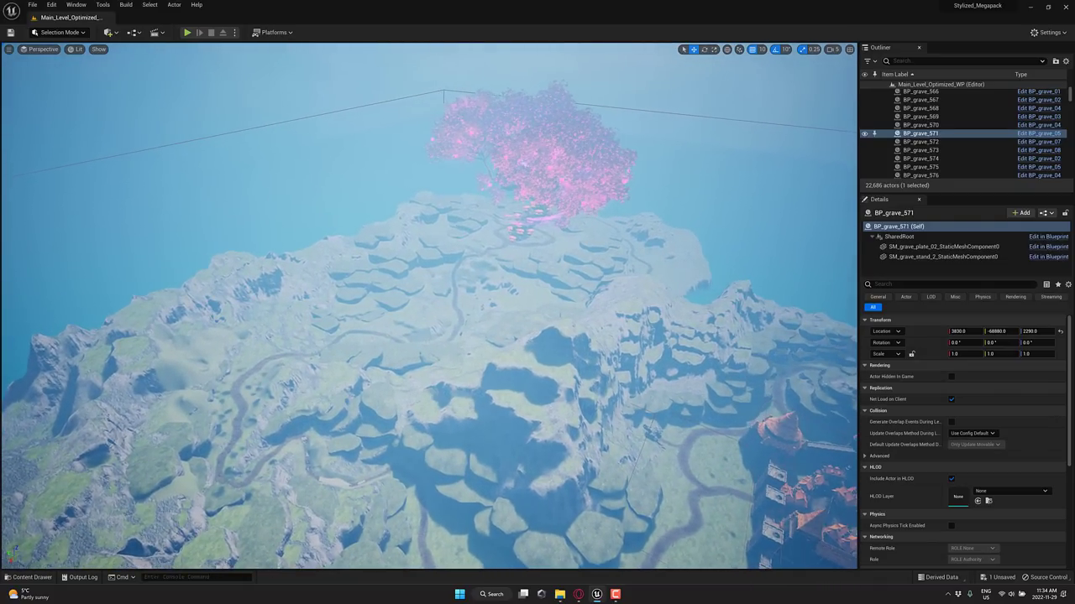
right_click_drag(444, 279, 479, 271)
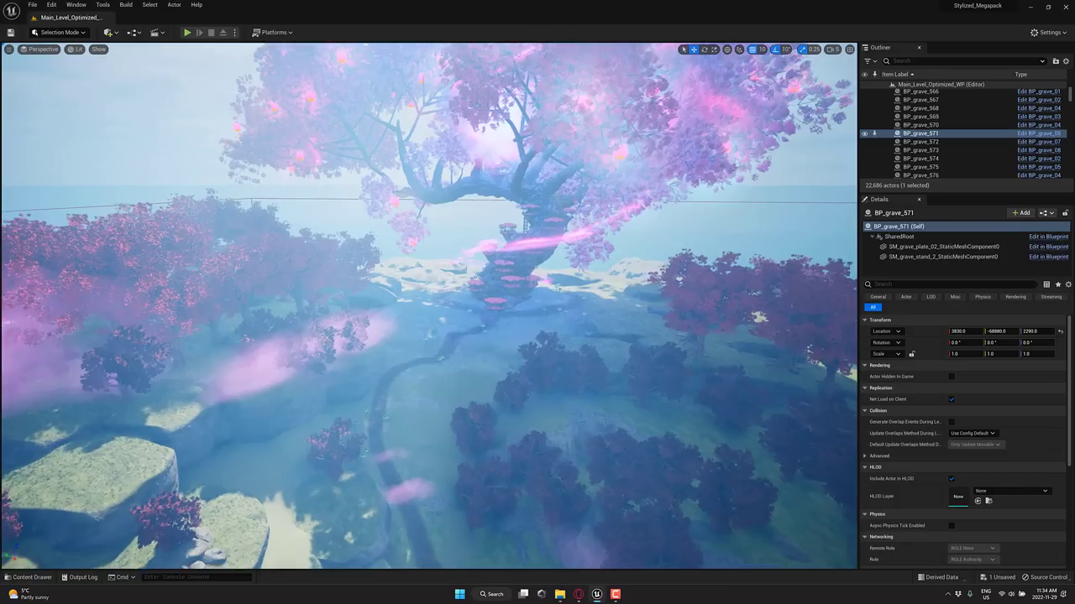
right_click_drag(480, 270, 488, 250)
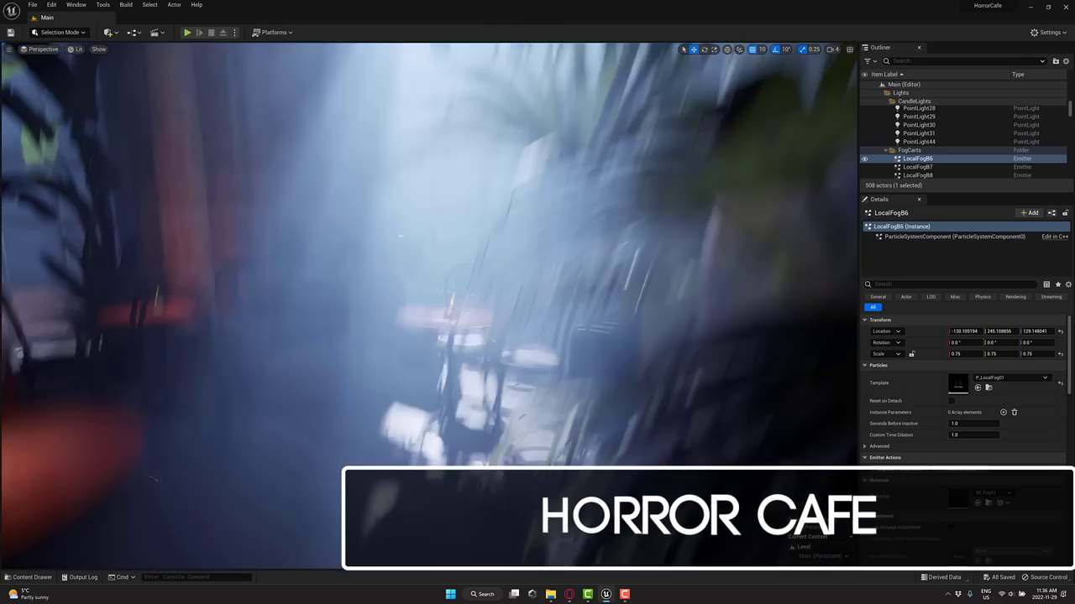
Open the Assets level from the CrineScene/Maps folder of the HorrorCafe project and dismiss the message log
key("s")
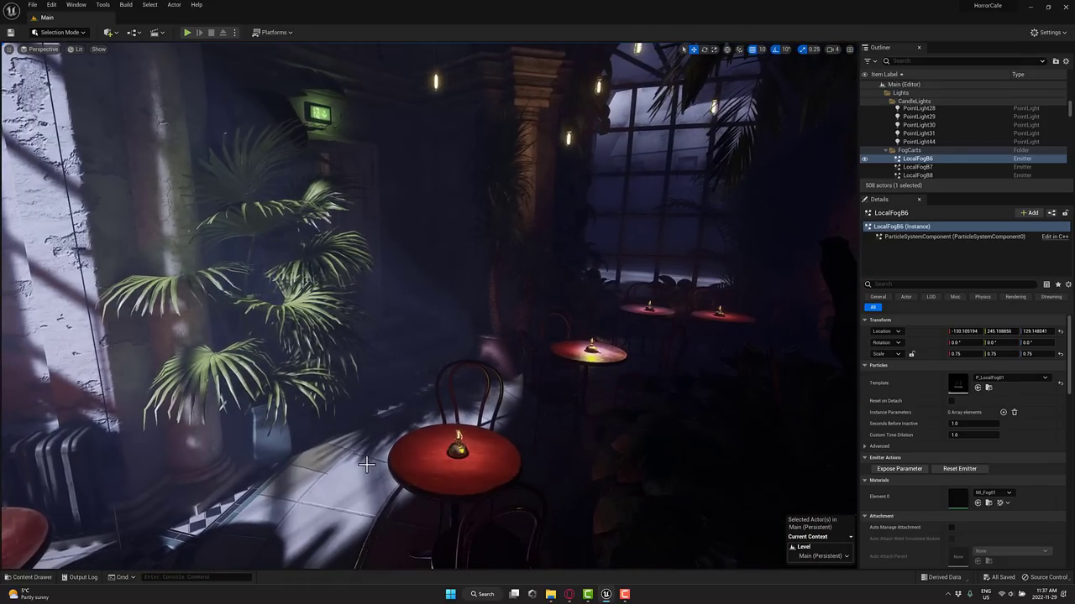
key("ctrl+space")
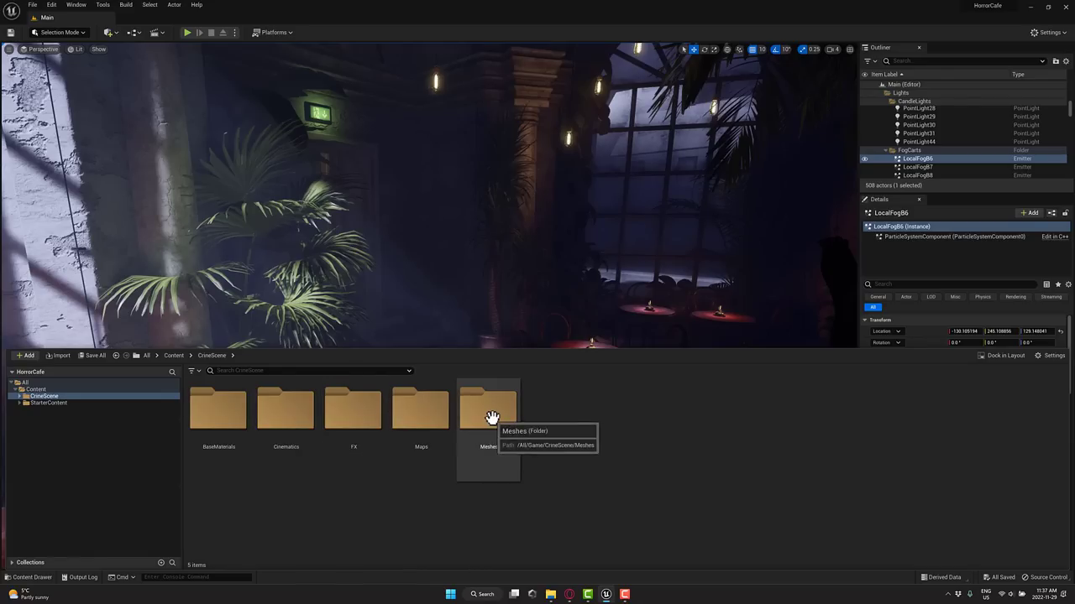
double_click(430, 408)
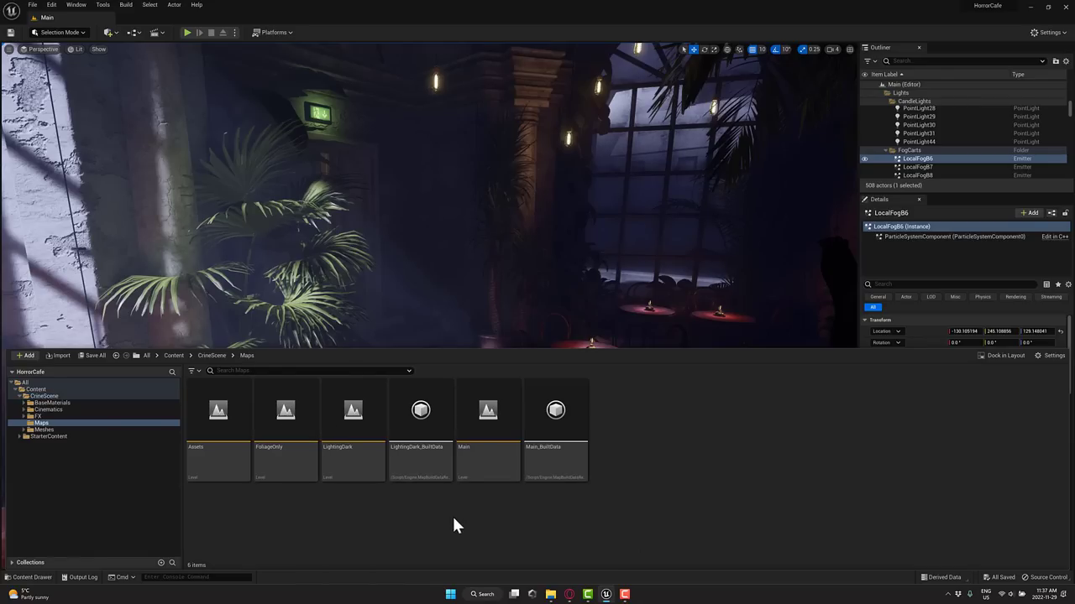
left_click(235, 413)
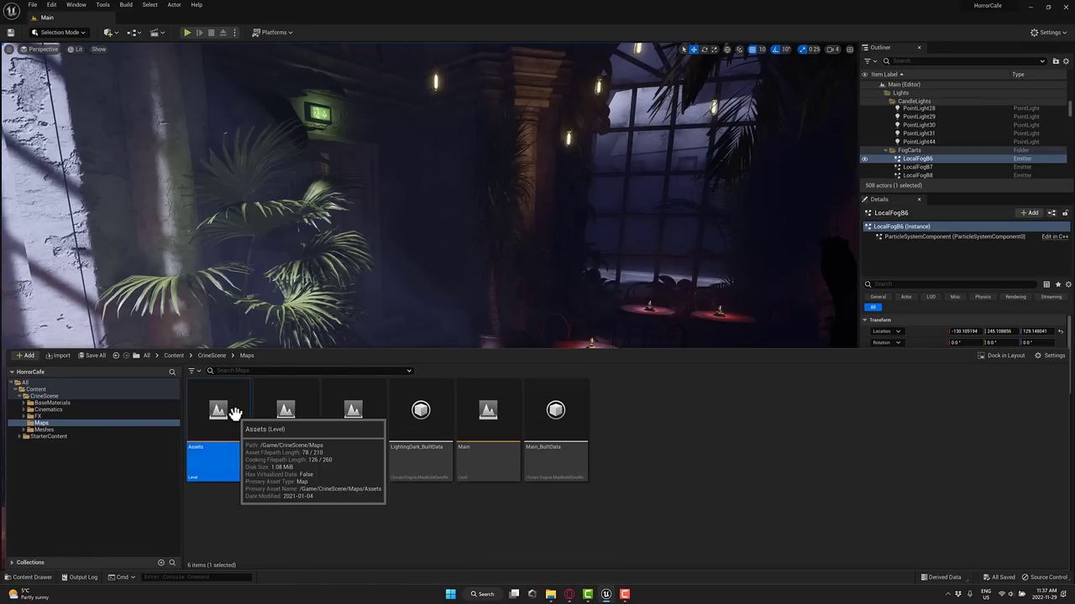
double_click(234, 413)
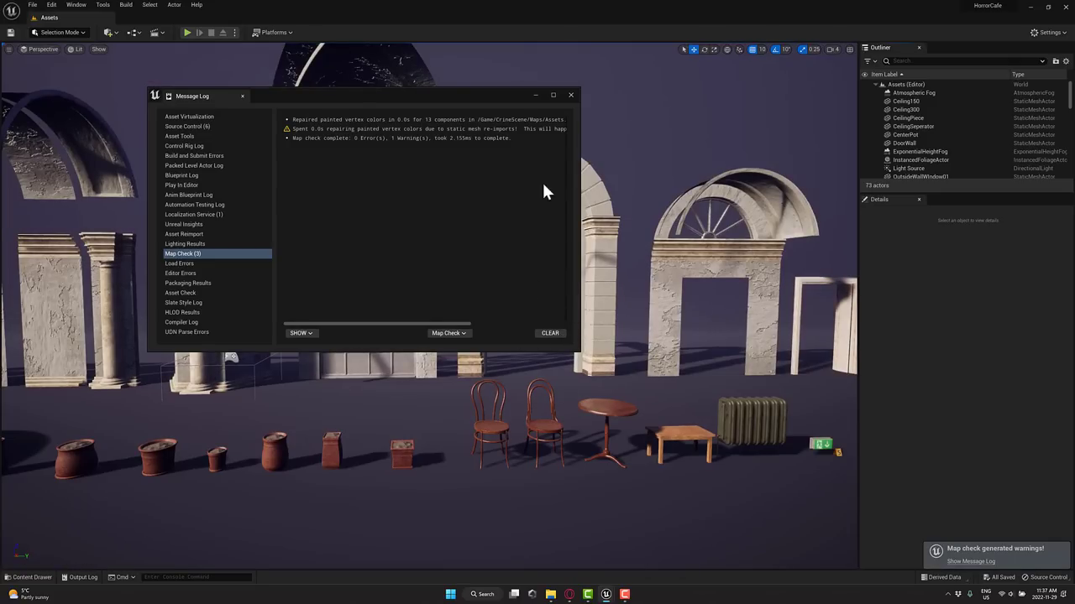
left_click(571, 94)
Examine the architectural pieces, furniture and props laid out in the HorrorCafe Assets level
right_click_drag(564, 126, 362, 141)
key("w")
key("s")
key("w")
key("w")
right_click_drag(507, 88, 415, 82)
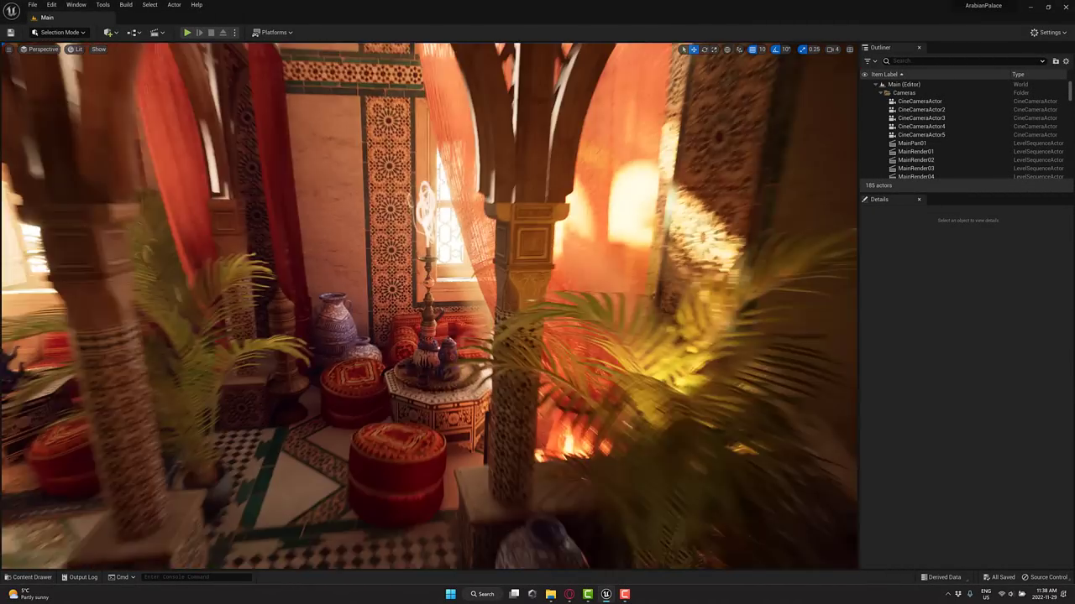
Open the Assets level from the ArabianAfternoon/Maps folder of the ArabianPalace project
right_click_drag(430, 306, 403, 306)
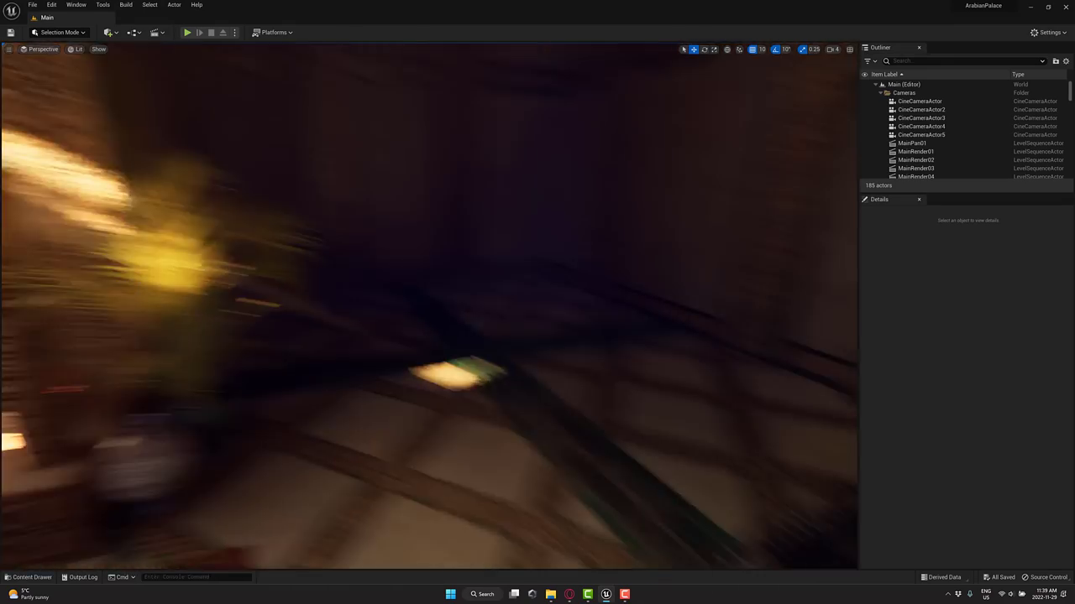
key("ctrl+space")
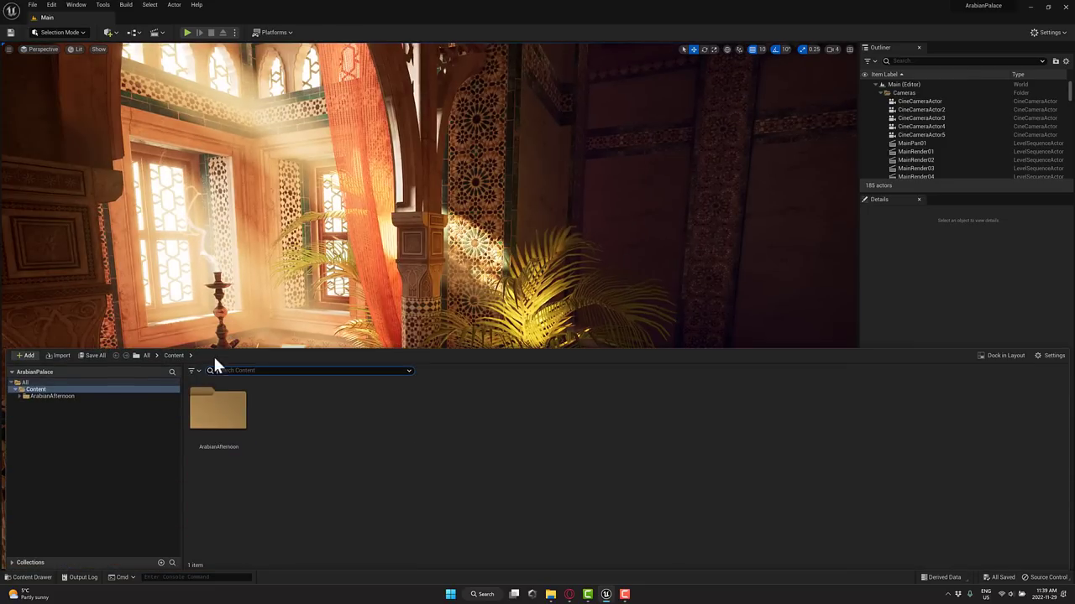
double_click(217, 419)
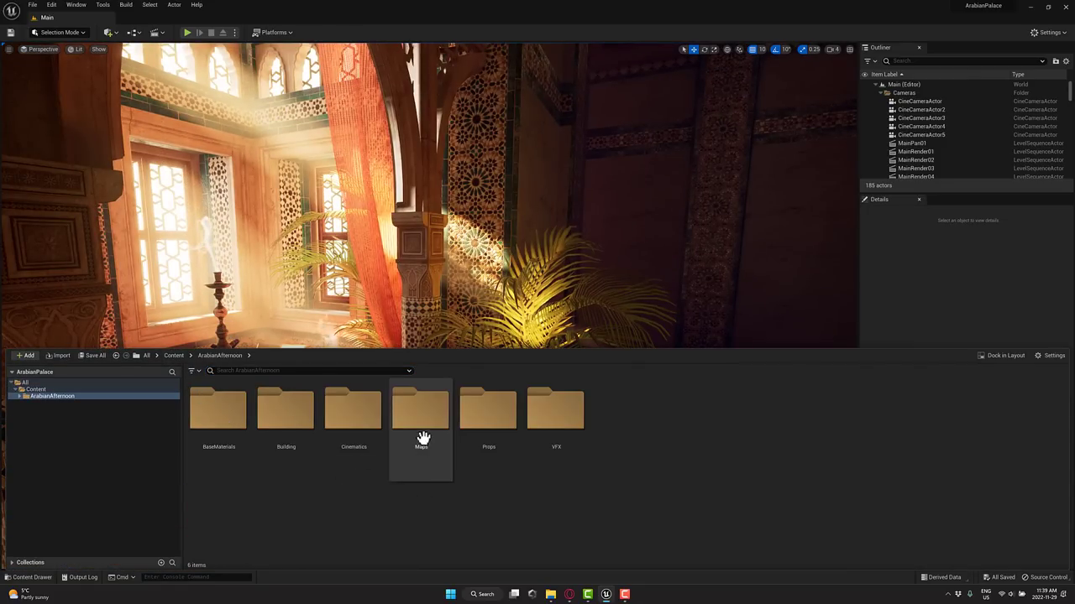
double_click(421, 416)
double_click(220, 424)
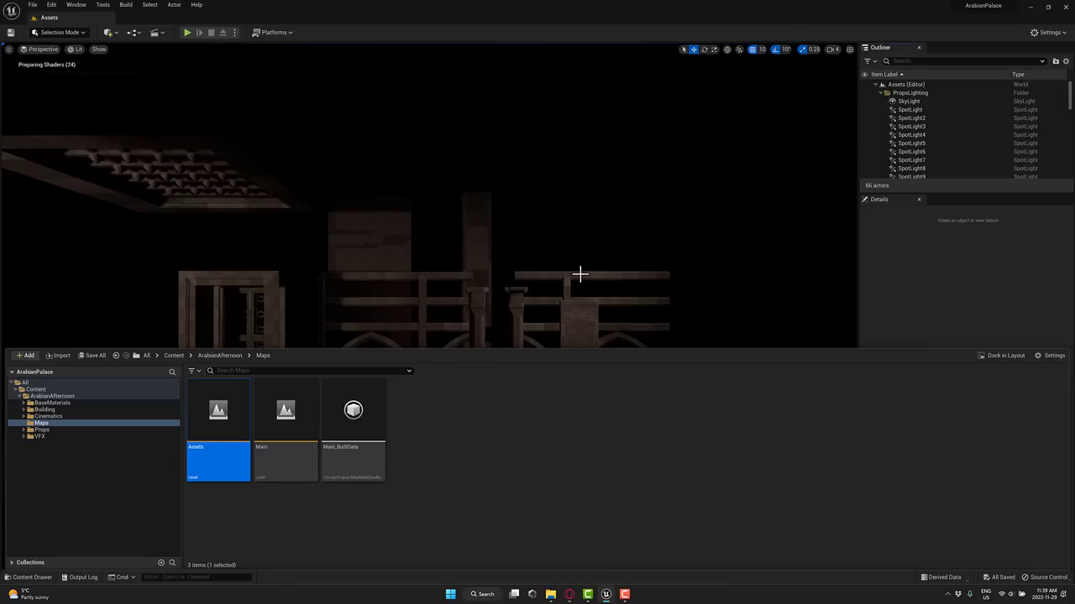
Examine the architectural pieces and cushioned seating in the Arabian Palace Assets level, and select the hanging lantern cluster
left_click(645, 272)
right_click_drag(574, 290, 521, 303)
key("w")
key("s")
key("d")
right_click_drag(621, 281, 460, 255)
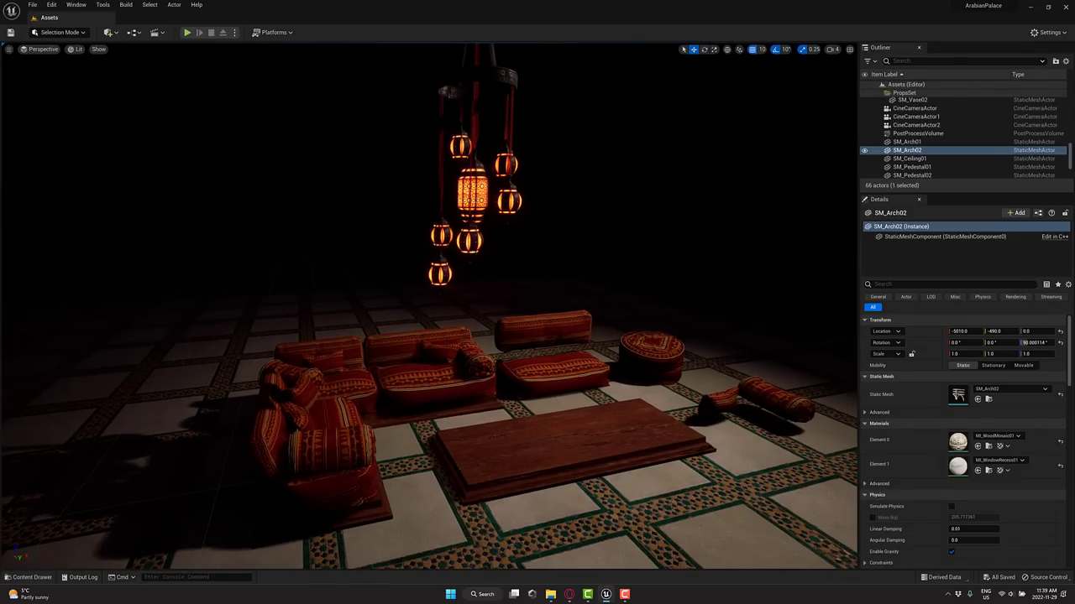
left_click(467, 246)
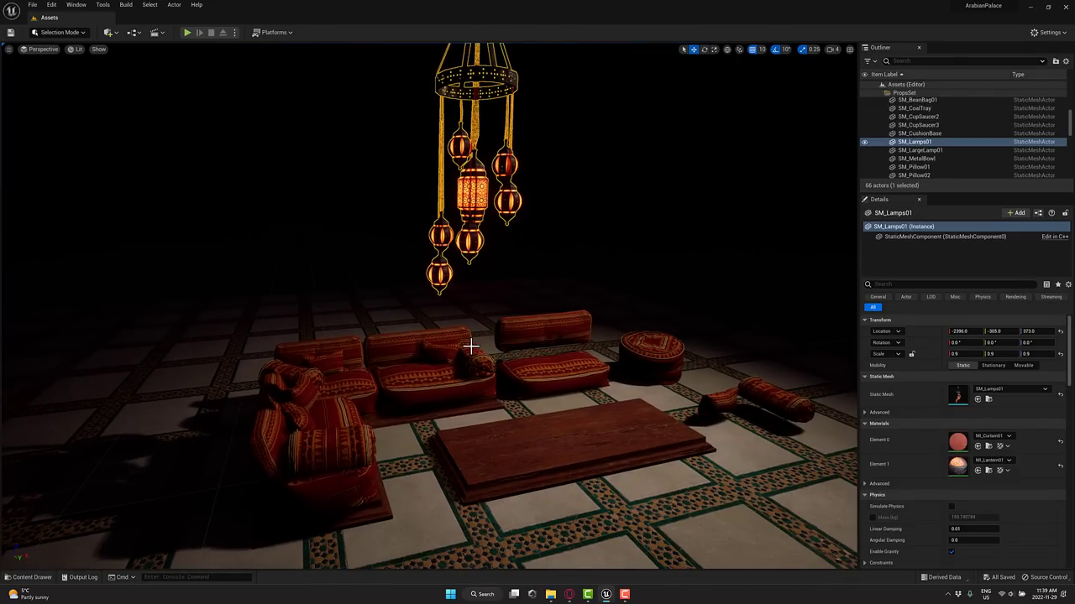
Examine the remaining spotlit prop displays in the Arabian Palace Assets level, including the small table with vases
mouse_move(612, 324)
right_mouse_down()
mouse_move(580, 313)
mouse_move(764, 309)
mouse_move(833, 293)
mouse_move(613, 322)
right_mouse_up()
key("w")
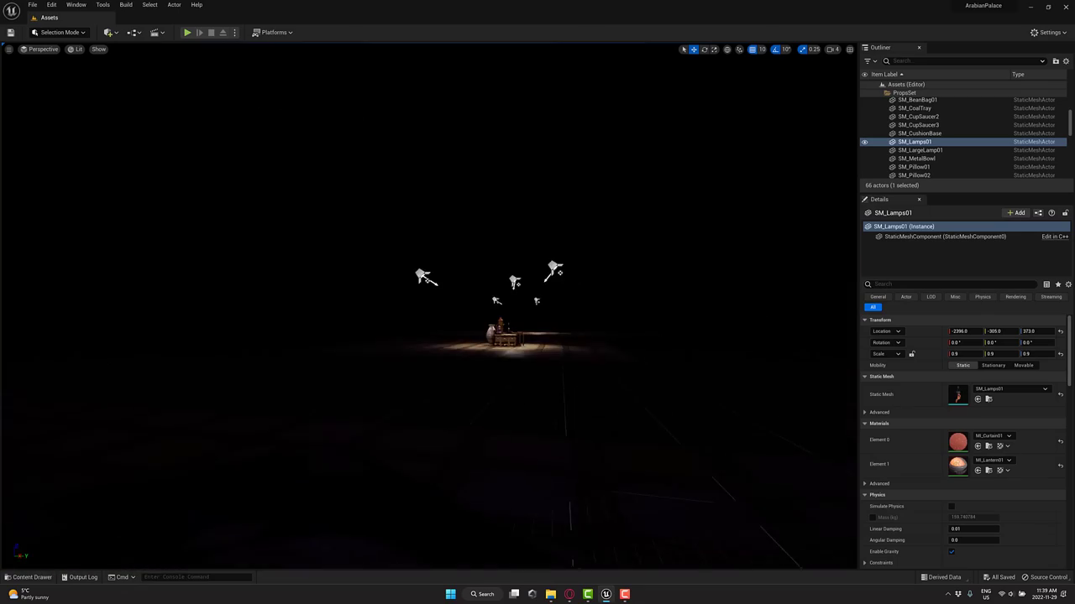
key("w")
right_click_drag(470, 319, 352, 323)
key("s")
key("w")
key("s")
key("w")
right_click_drag(239, 139, 284, 144)
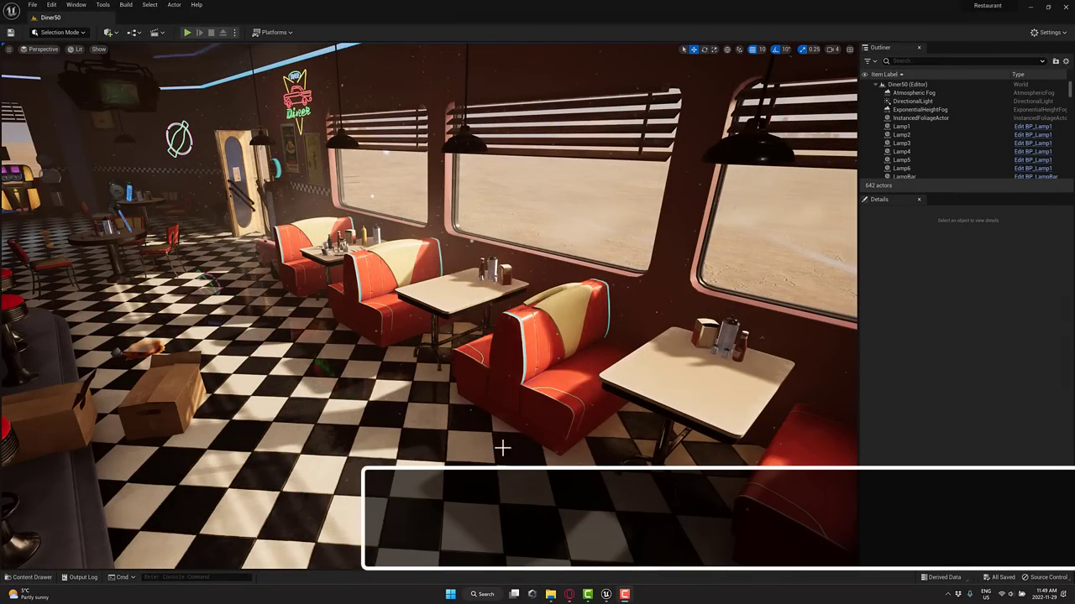
Explore the Diner50 level of the Restaurant project, from the window booths and tabletop items to the bar counter
right_click_drag(514, 451, 650, 444)
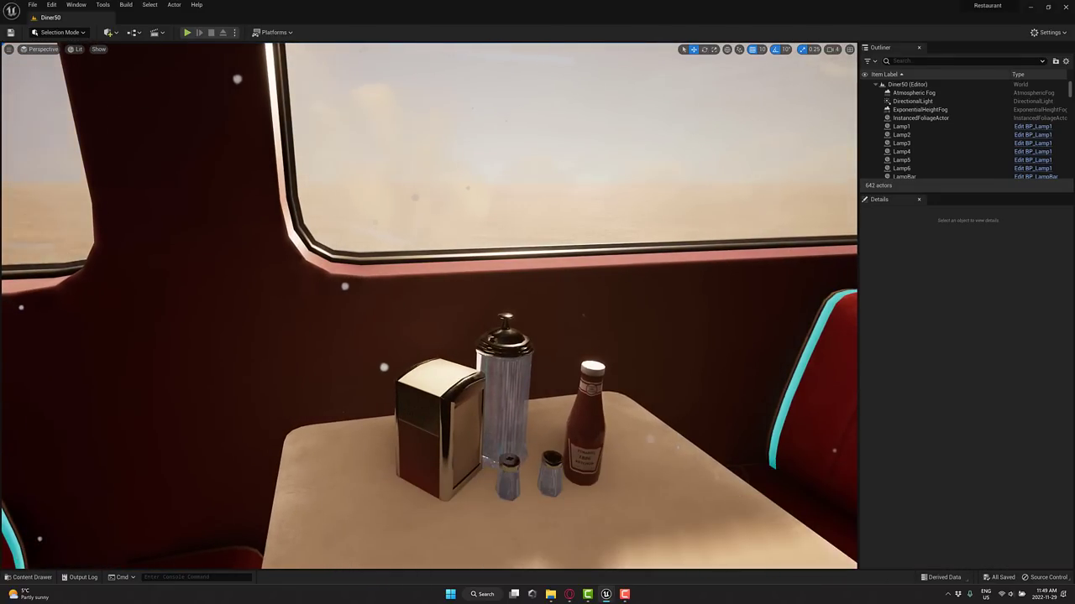
key("s")
key("w")
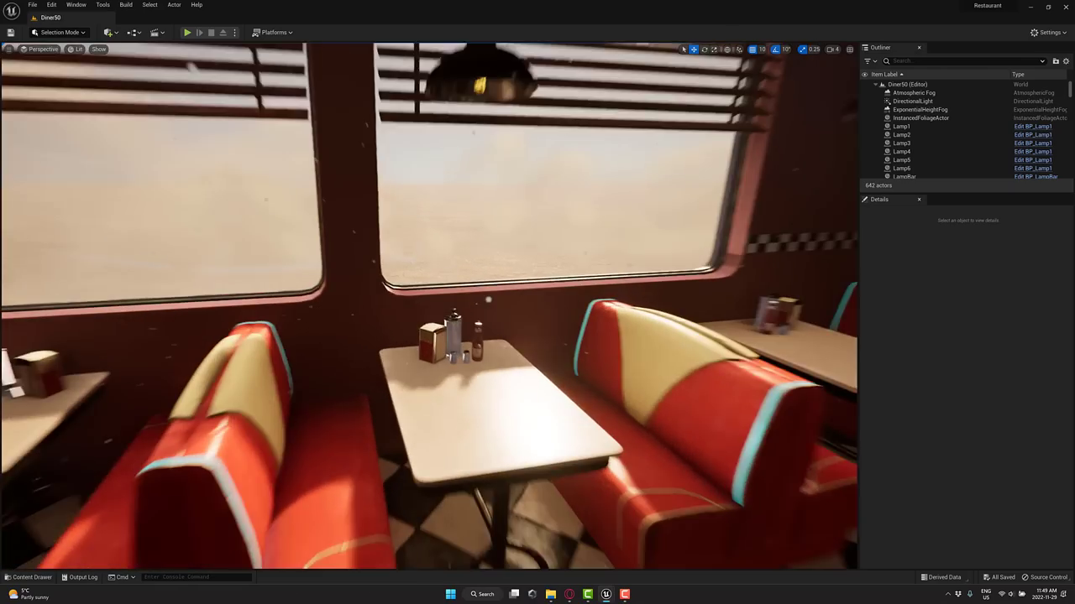
right_click_drag(513, 451, 513, 451)
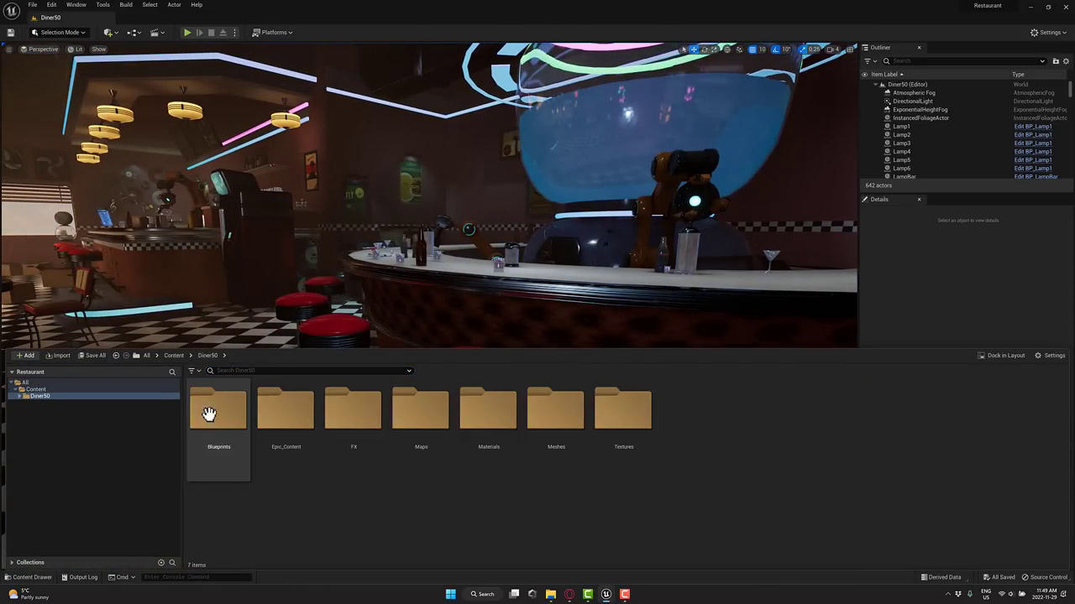
Open the Diner50_Assets level from the Diner50/Maps folder and return focus to its viewport
double_click(430, 414)
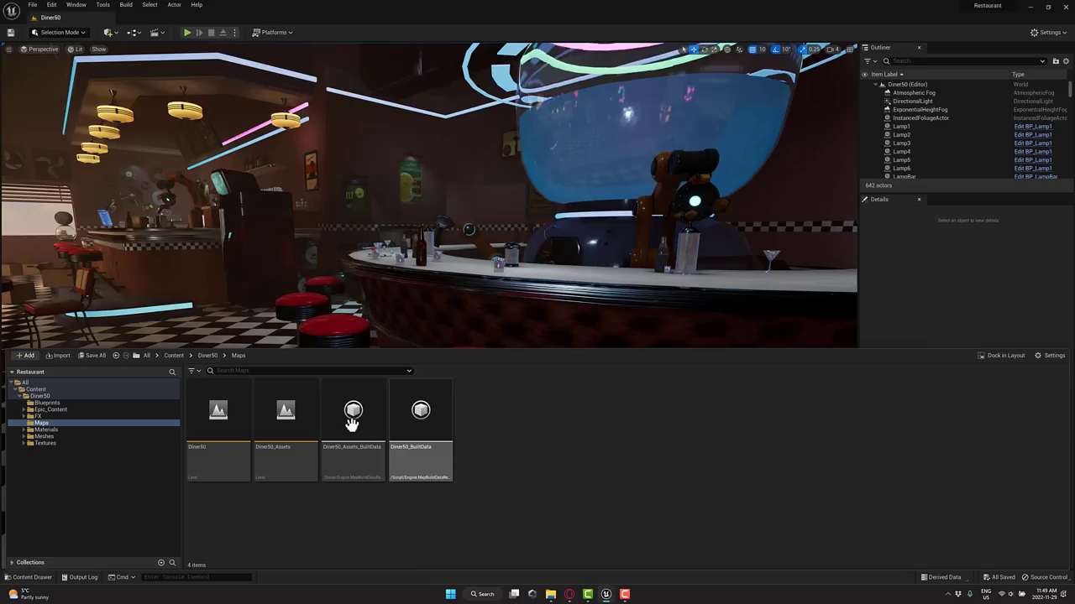
double_click(277, 413)
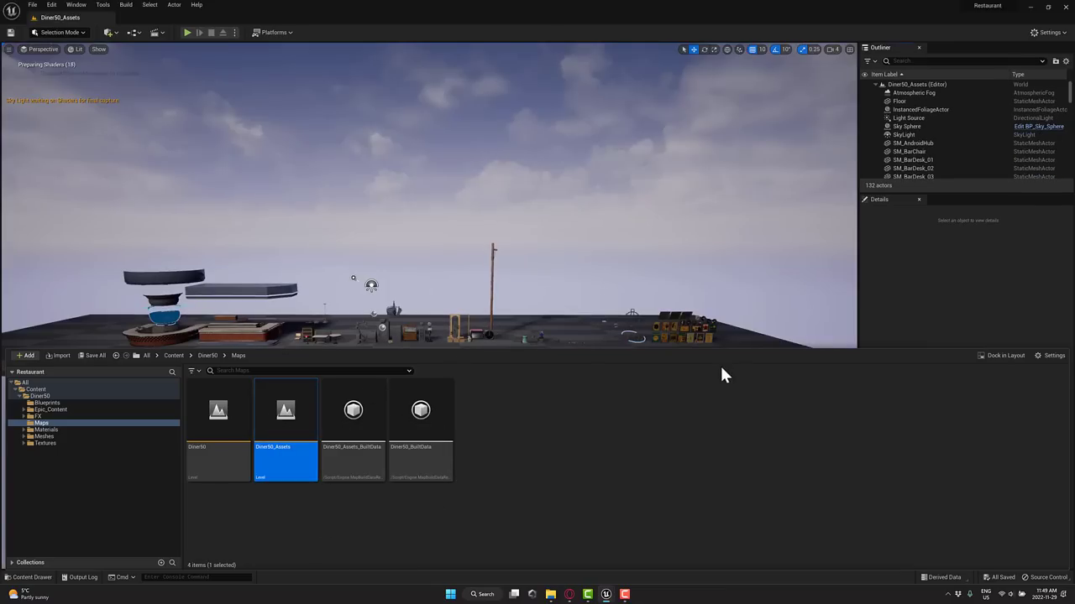
left_click(269, 198)
Examine the posters, vinyl records, kitchen equipment, tableware, food and neon signs laid out in the Diner50_Assets level
key("w")
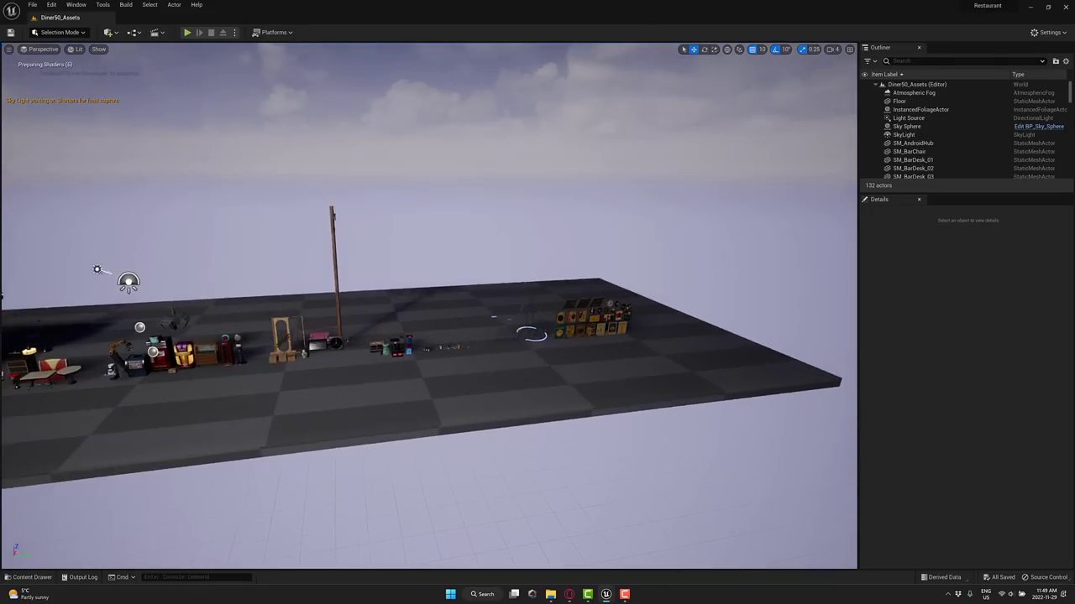
key("w")
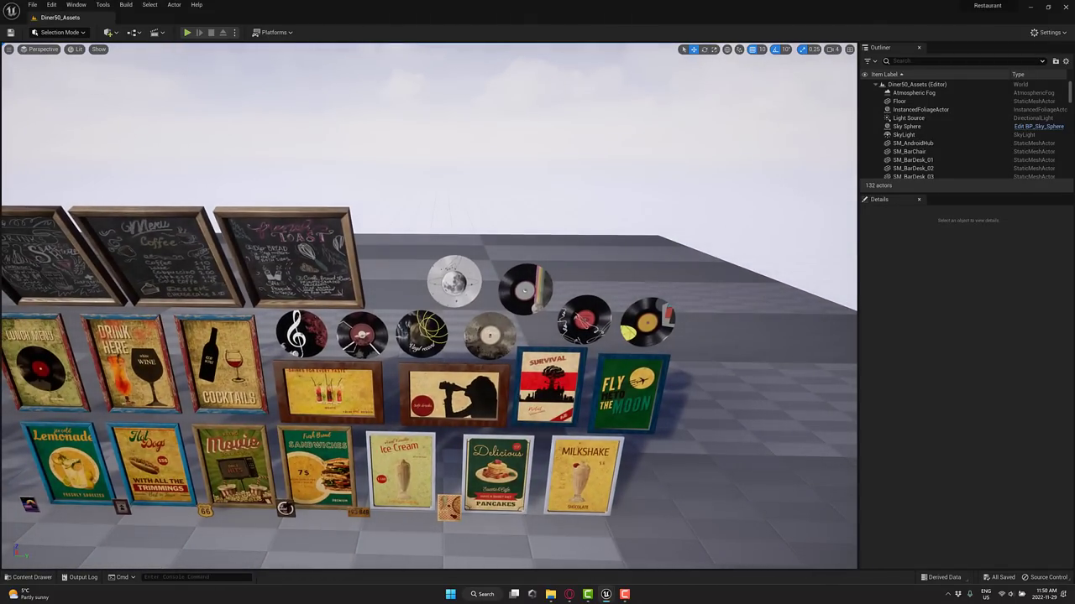
right_click_drag(474, 303, 340, 302)
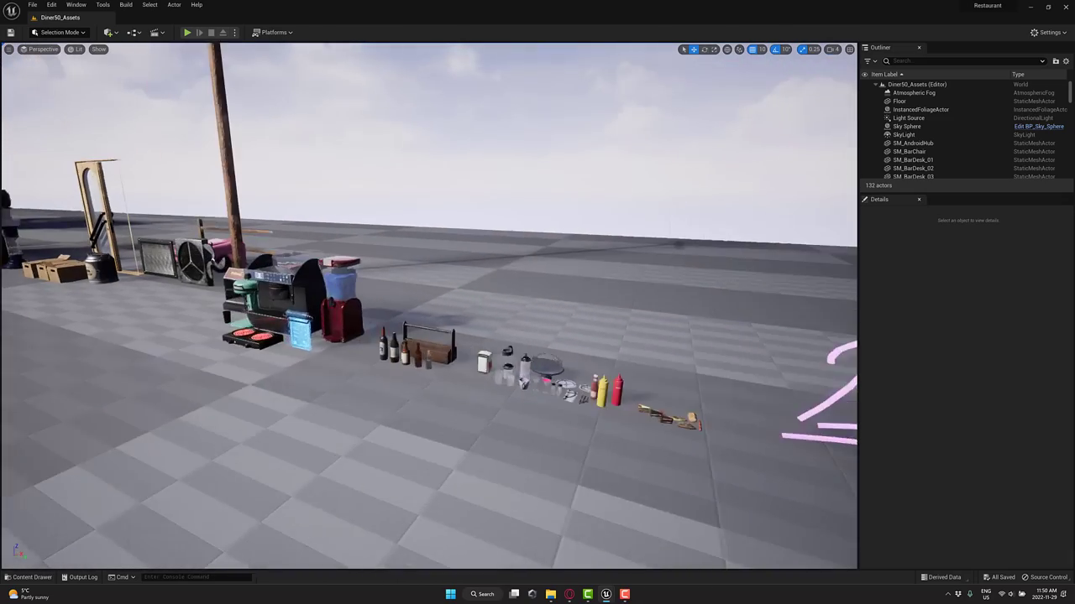
key("w")
right_click_drag(430, 306, 437, 352)
key("w")
key("s")
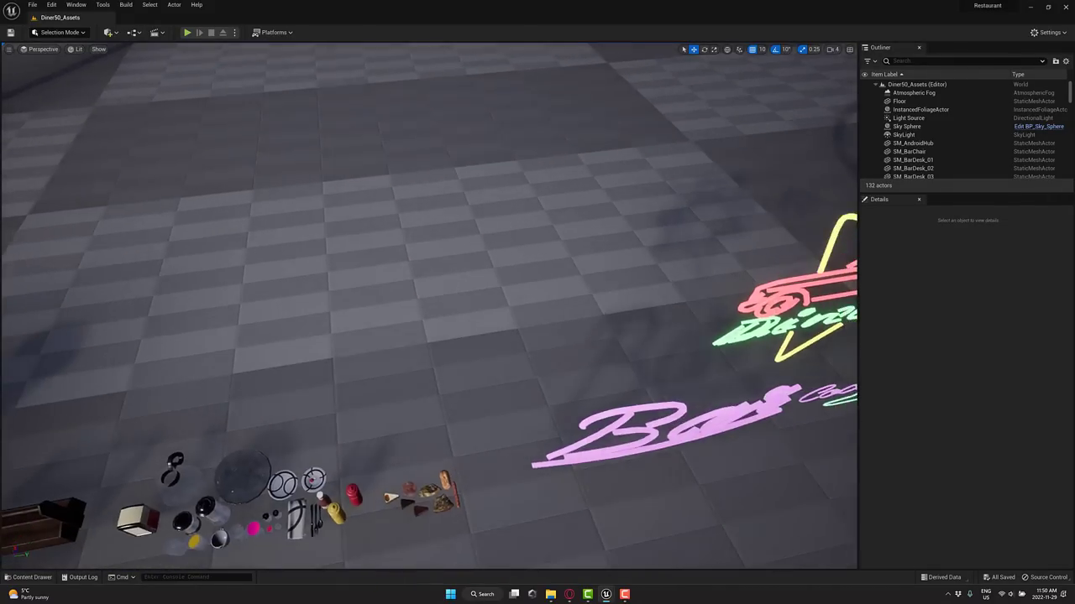
right_click_drag(407, 319, 390, 361)
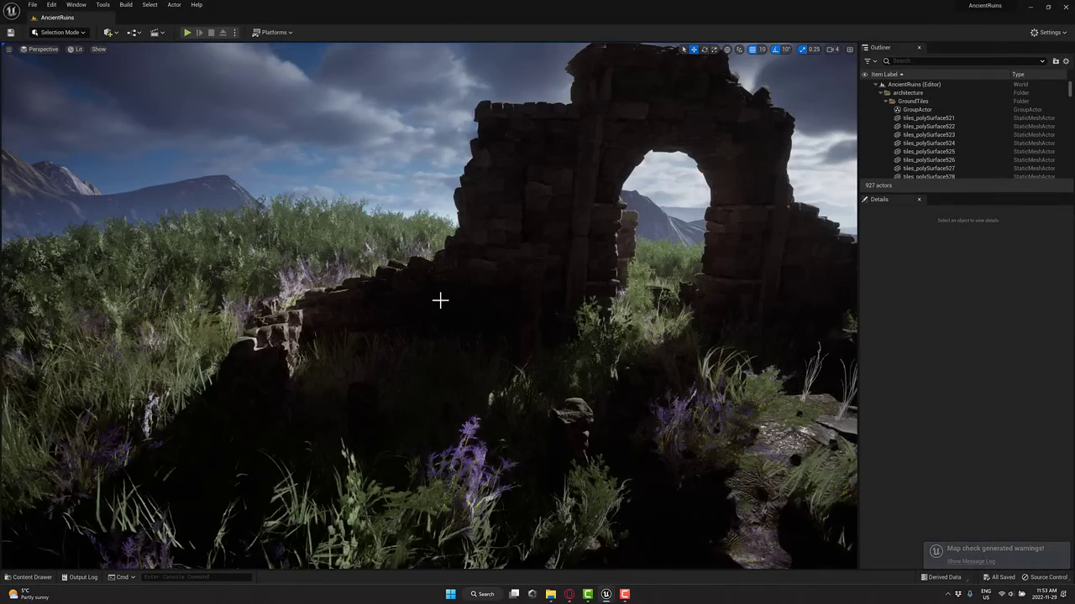
Open the Showcase_Map level from the AncientRuins project's Maps folder and look over the modular ruin pieces
mouse_move(440, 301)
right_mouse_down()
mouse_move(450, 271)
mouse_move(675, 270)
mouse_move(678, 285)
mouse_move(667, 301)
mouse_move(673, 328)
mouse_move(440, 290)
right_mouse_up()
key("ctrl+space")
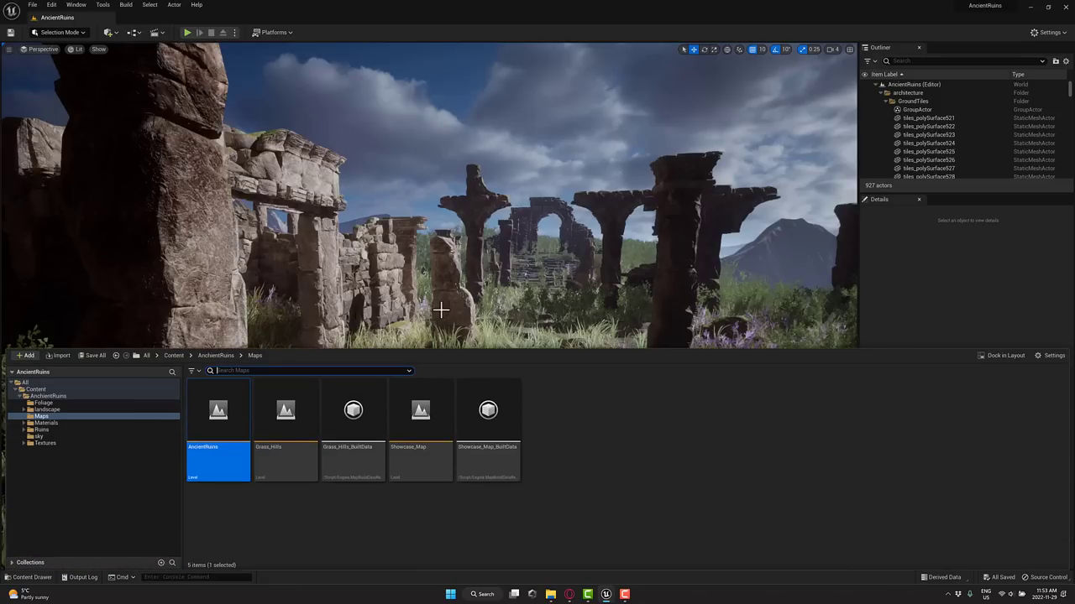
double_click(420, 410)
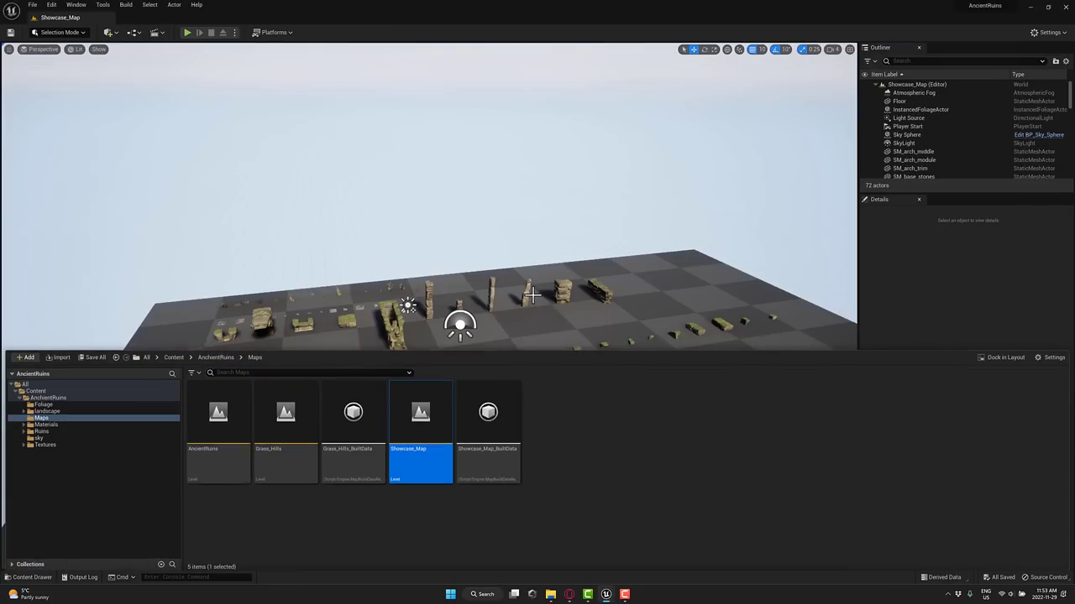
right_click_drag(437, 294, 437, 290)
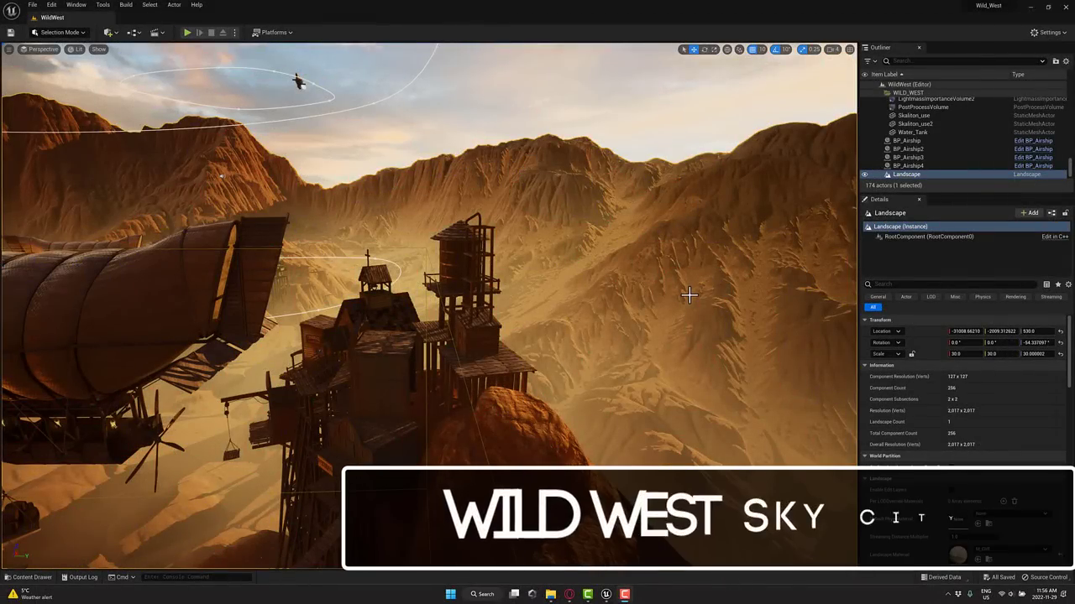
Explore the WildWest level's cliffside wooden town, water tower, rope bridges, canyon landscape and flying airships
right_click_drag(672, 300, 672, 299)
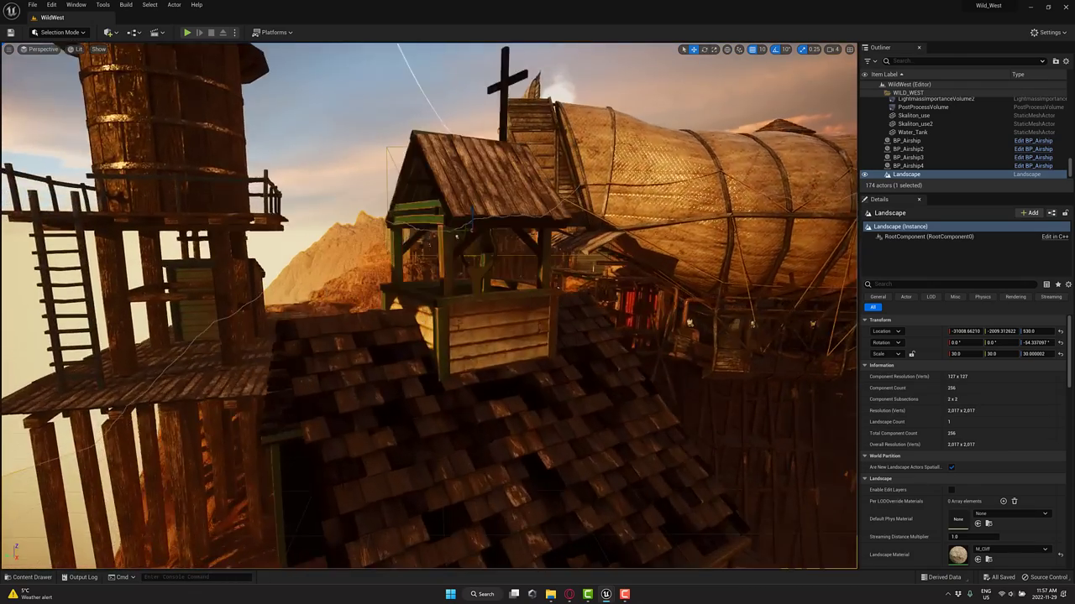
right_click_drag(429, 306, 546, 365)
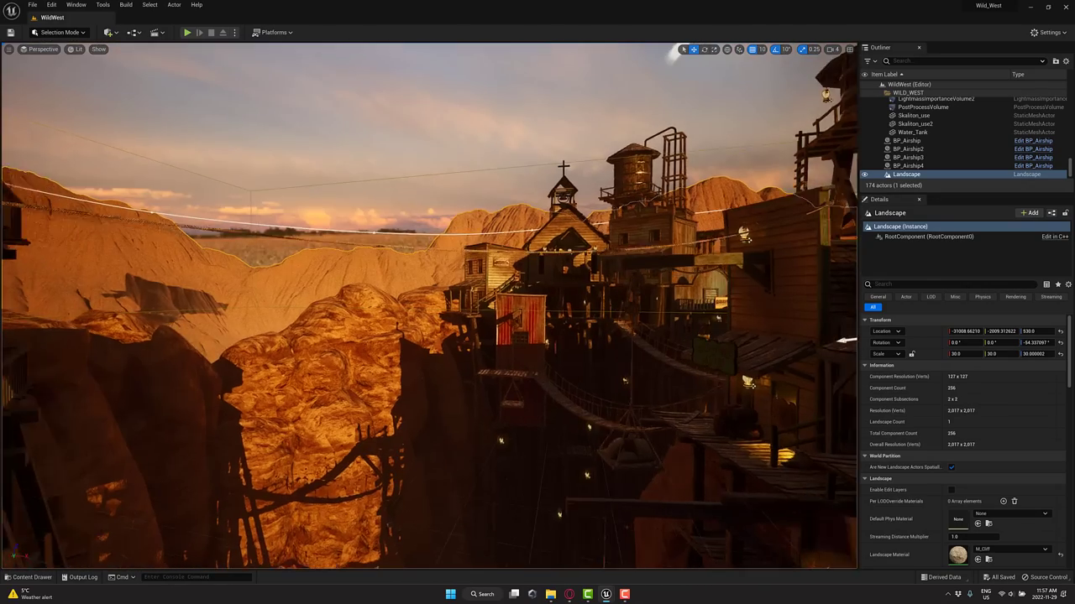
right_click_drag(430, 306, 474, 172)
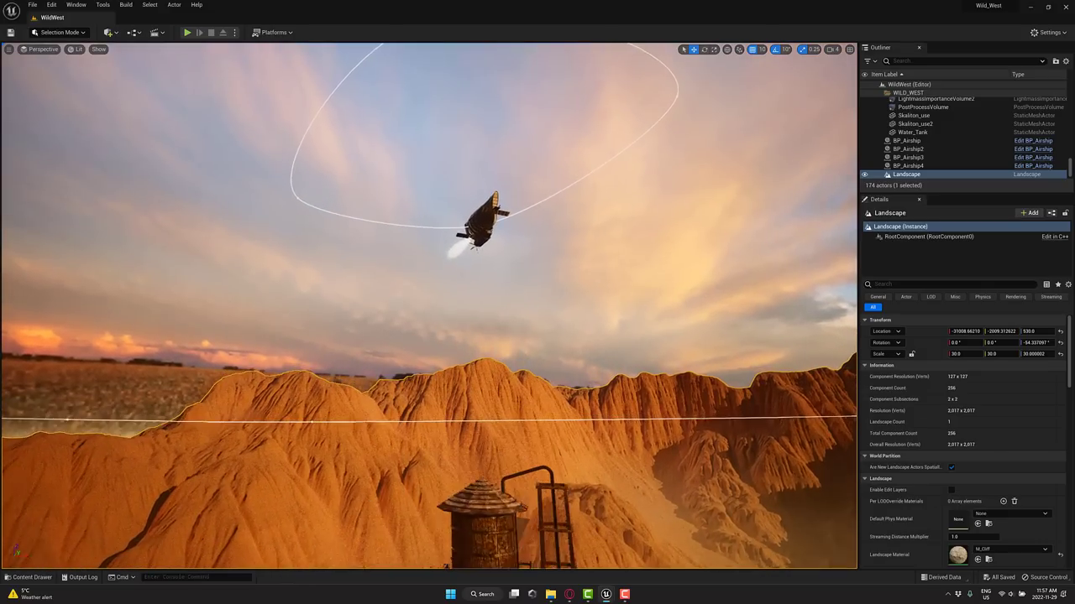
right_click_drag(436, 274, 437, 273)
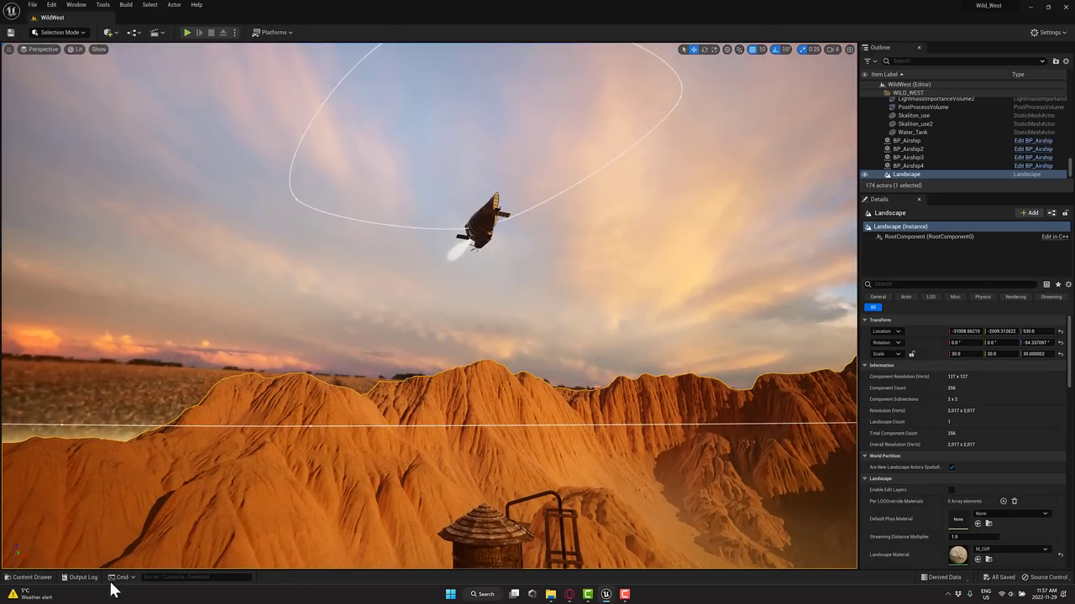
Open the Showcase level from the Wild_West/Maps folder and examine its buildings, wooden supports and rock formations
key("ctrl+space")
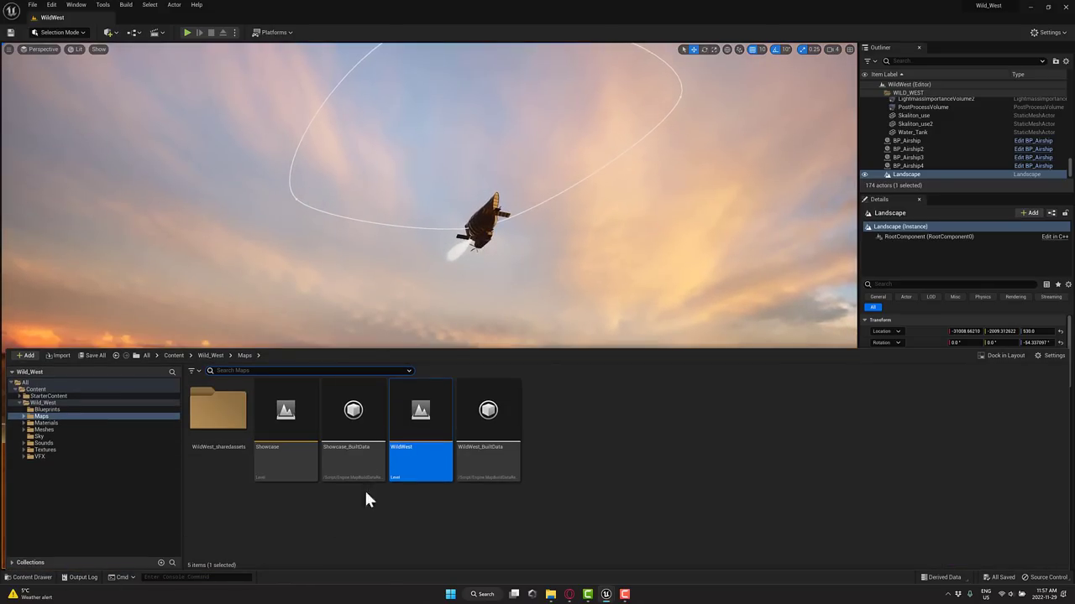
double_click(304, 413)
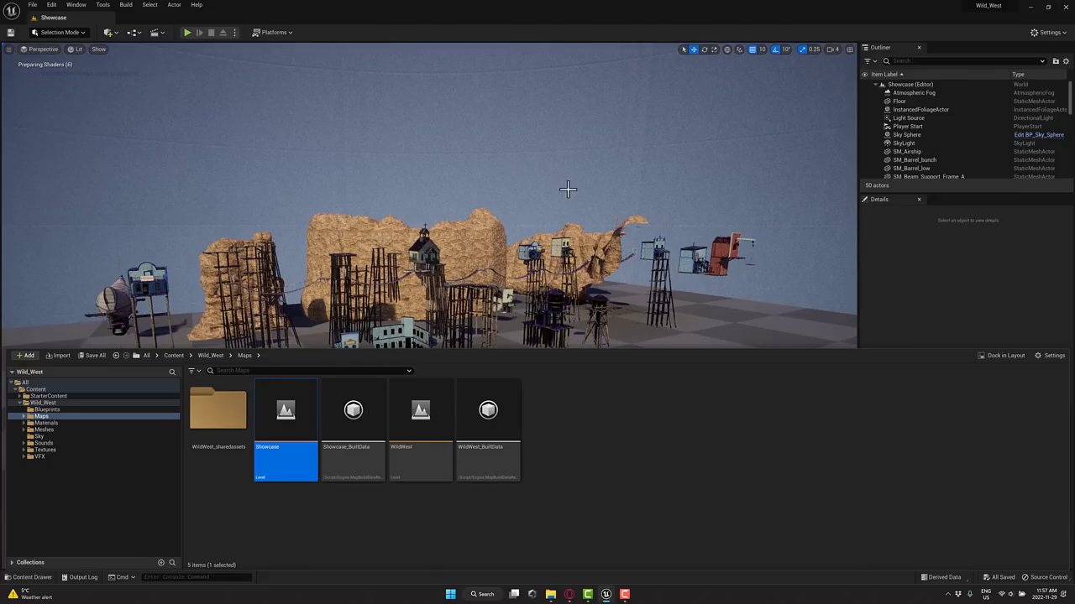
key("w")
right_click_drag(568, 190, 524, 202)
key("w")
key("a")
right_click_drag(764, 305, 764, 304)
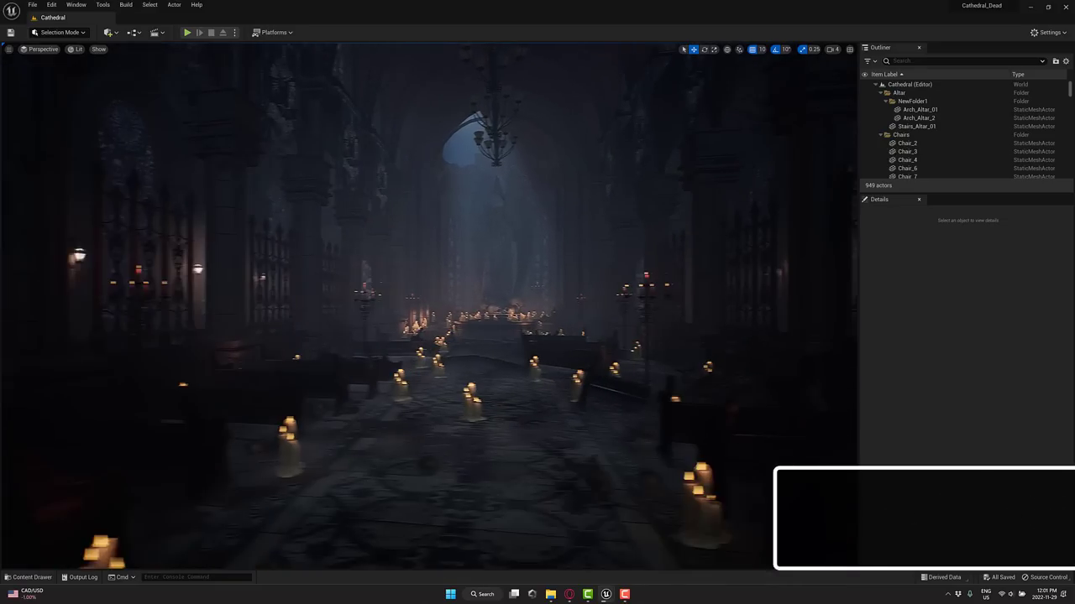
Explore the Cathedral level's candlelit nave and side aisle, and open the Showcase level from the Cathedral/Maps folder
key("w")
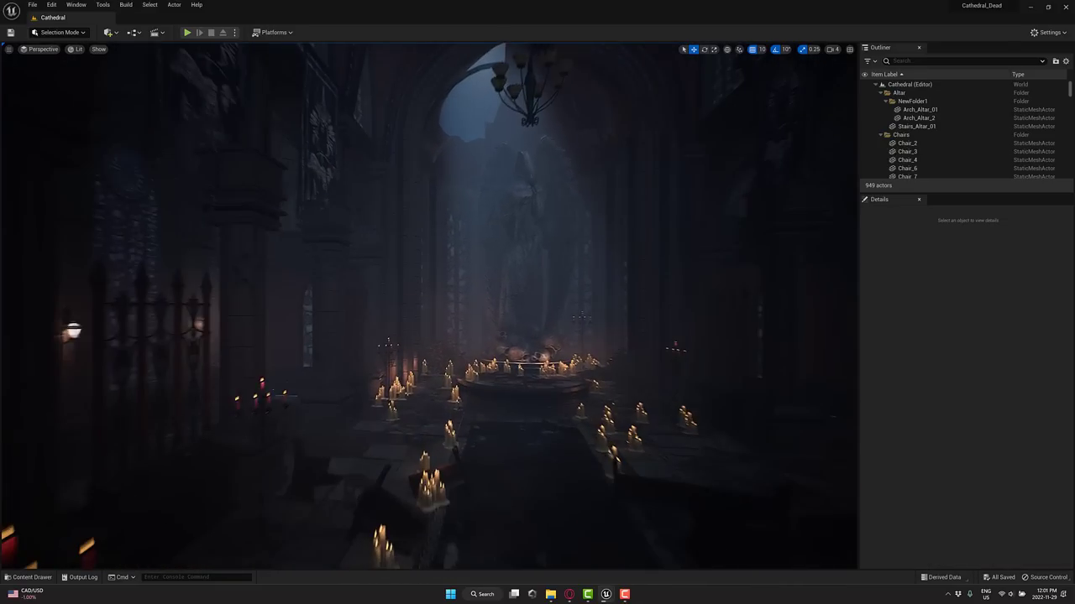
key("w")
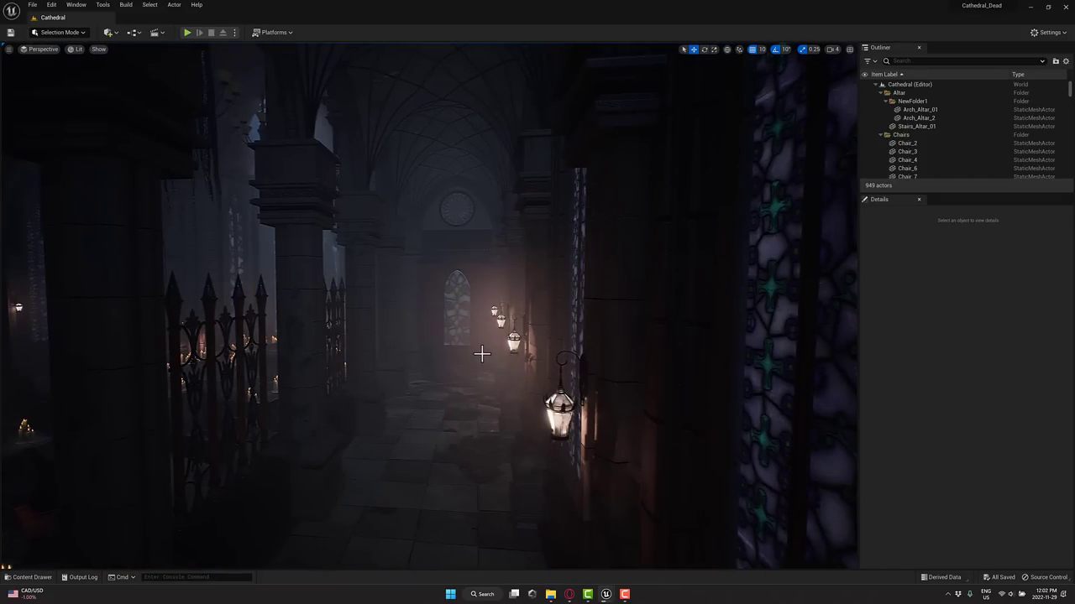
key("ctrl+space")
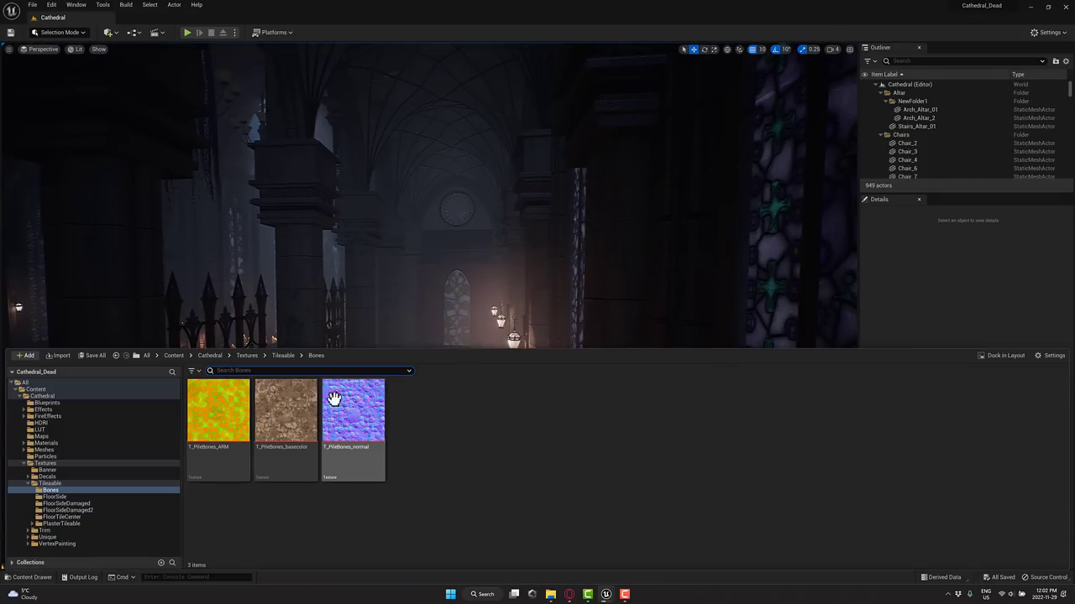
left_click(52, 439)
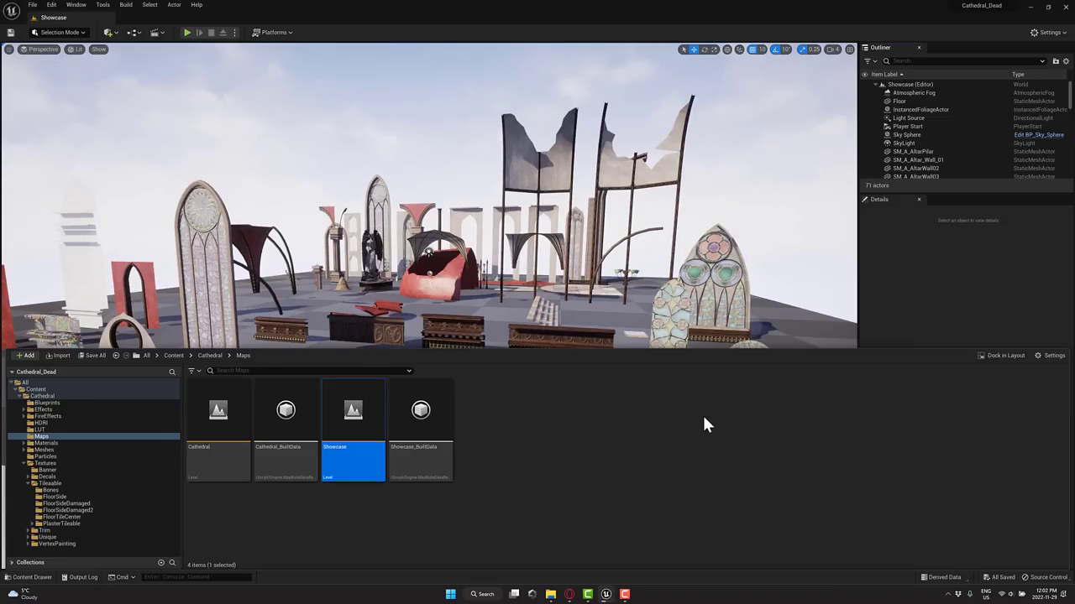
Examine the stained-glass windows, arches, statues and altar pieces laid out in the Cathedral_Dead Showcase level
right_click_drag(658, 316, 529, 301)
key("w")
key("w")
key("w")
key("w")
key("w")
key("w")
key("w")
right_click_drag(140, 300, 185, 301)
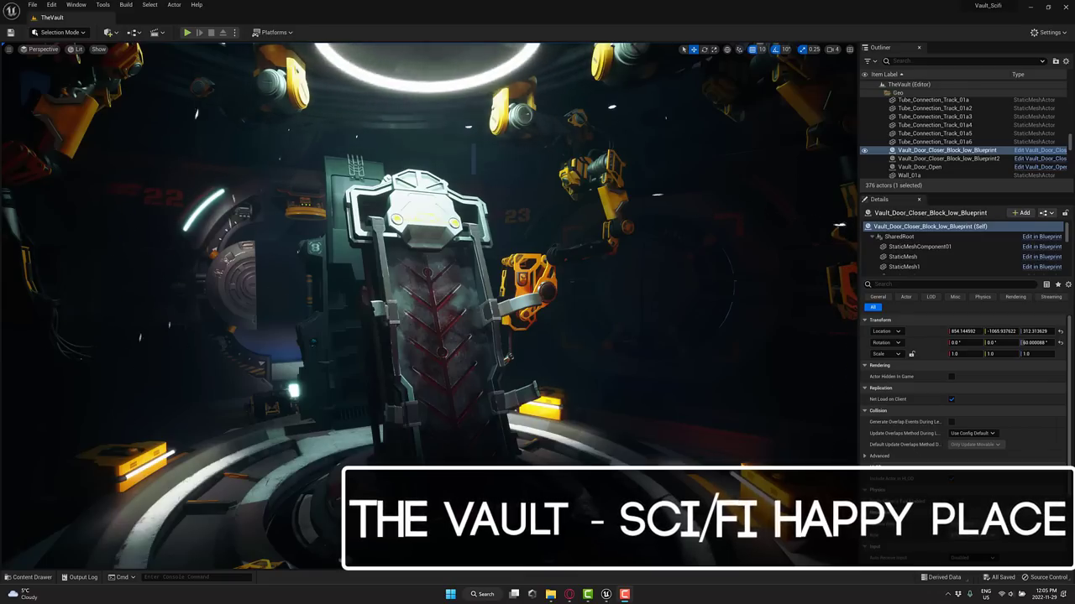
Explore TheVault level's dark sci-fi interior, then open the Assets_Showcase level from The_Vault/Levels and view its modular pieces
key("w")
right_click_drag(546, 354, 554, 378)
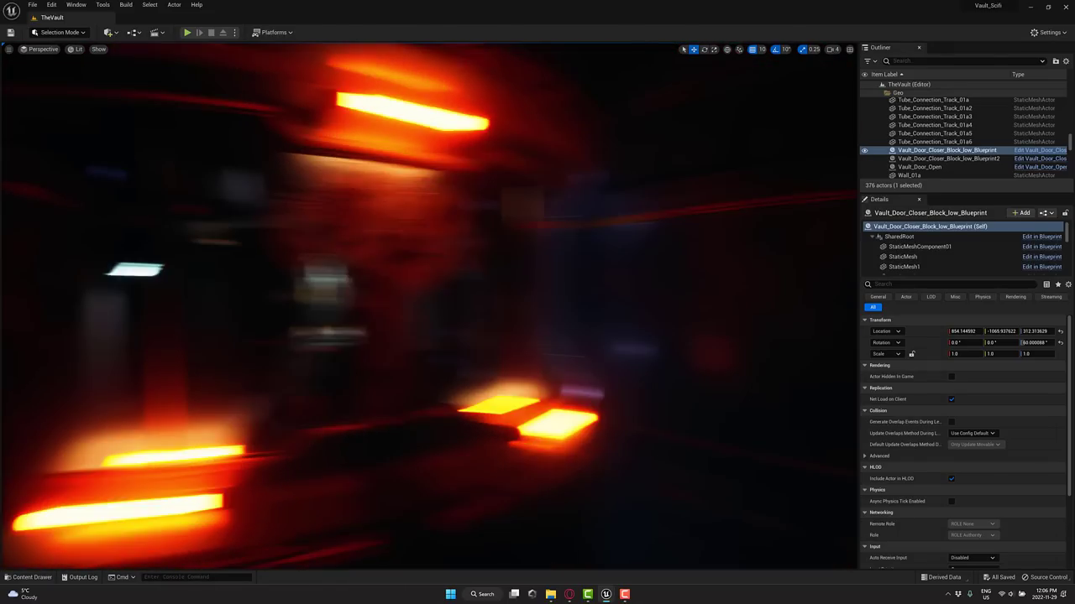
key("ctrl+space")
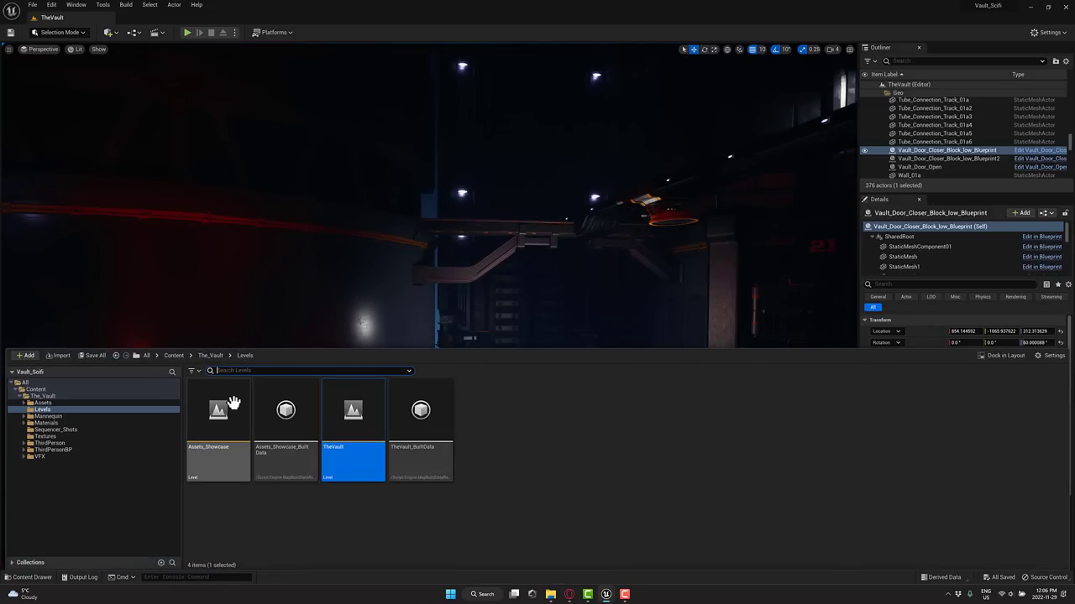
double_click(234, 404)
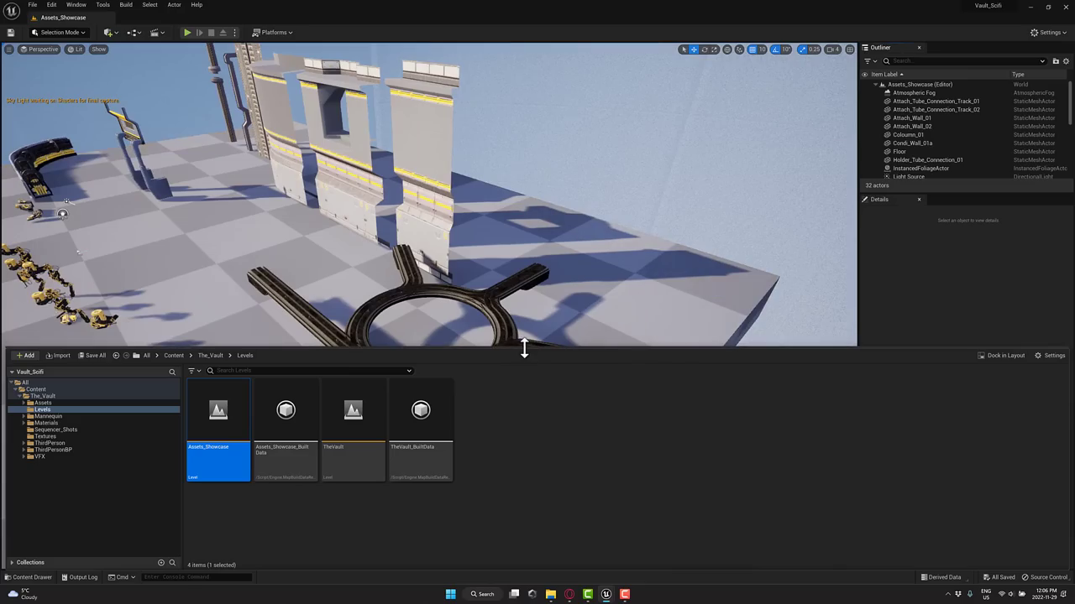
right_click_drag(522, 337, 686, 333)
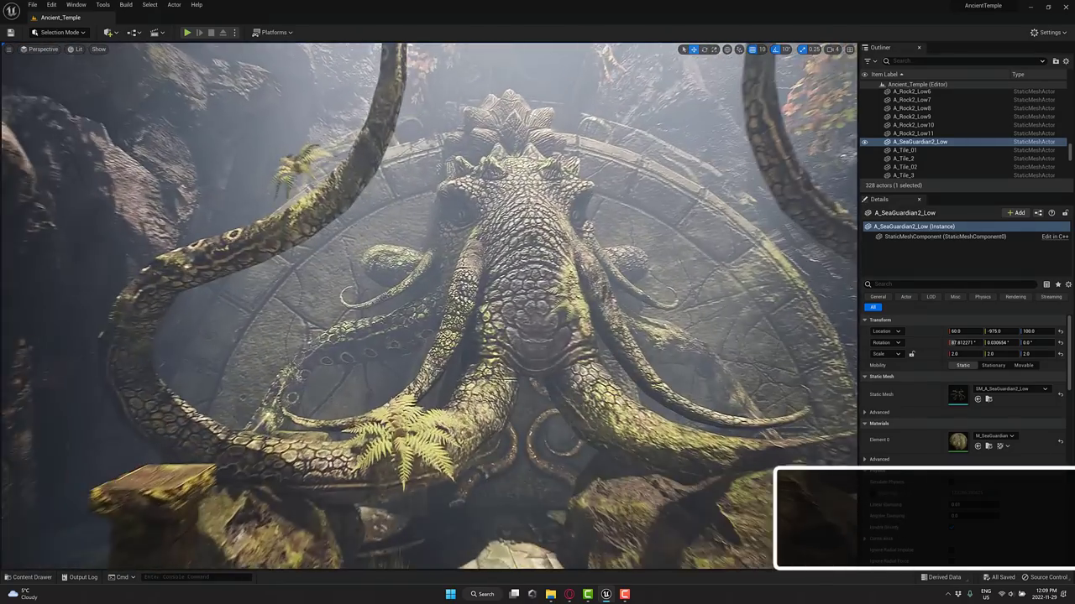
Examine the tentacled sea guardian statue and overgrown ruins in the Ancient_Temple level, and open another item from the project content
right_click_drag(430, 307, 495, 306)
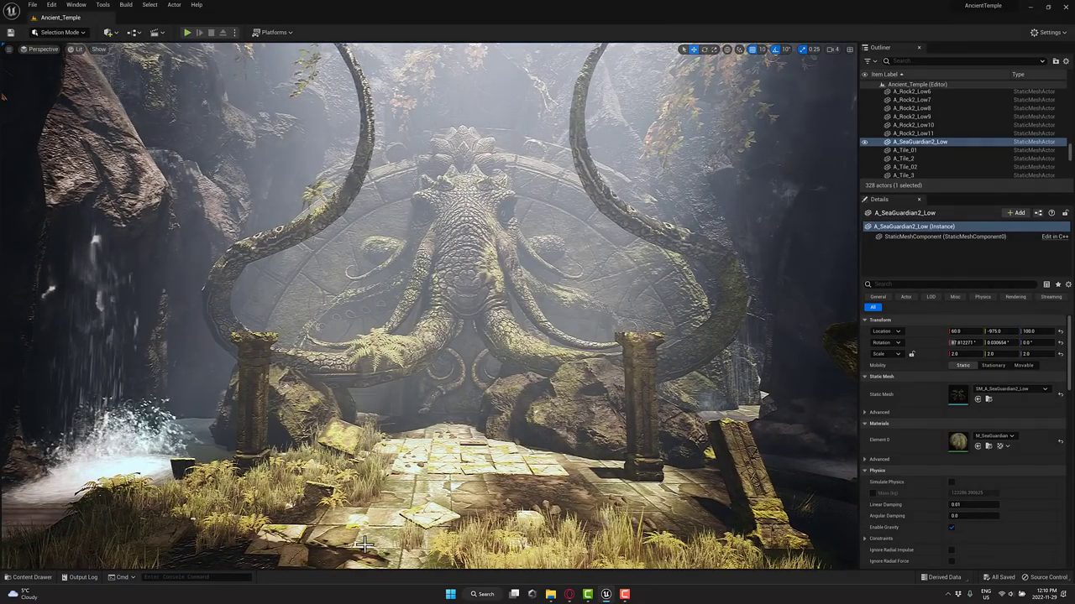
key("ctrl+space")
double_click(340, 424)
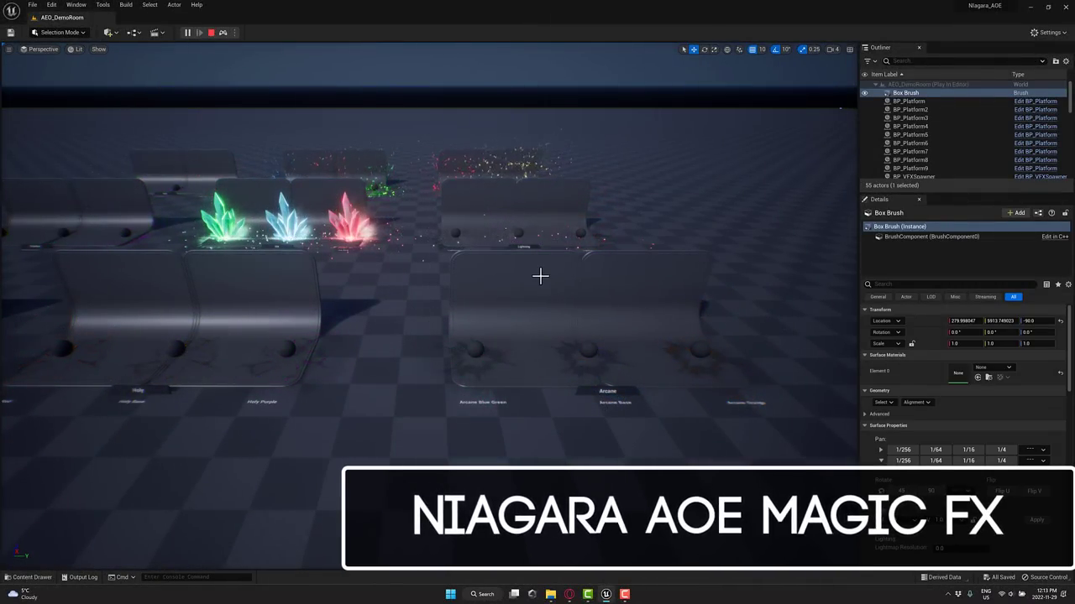
Play through the AEO_DemoRoom level and examine the Arcane, Poison and Shadow area-of-effect magic displays and their color variants
right_click_drag(544, 298, 544, 299)
key("w")
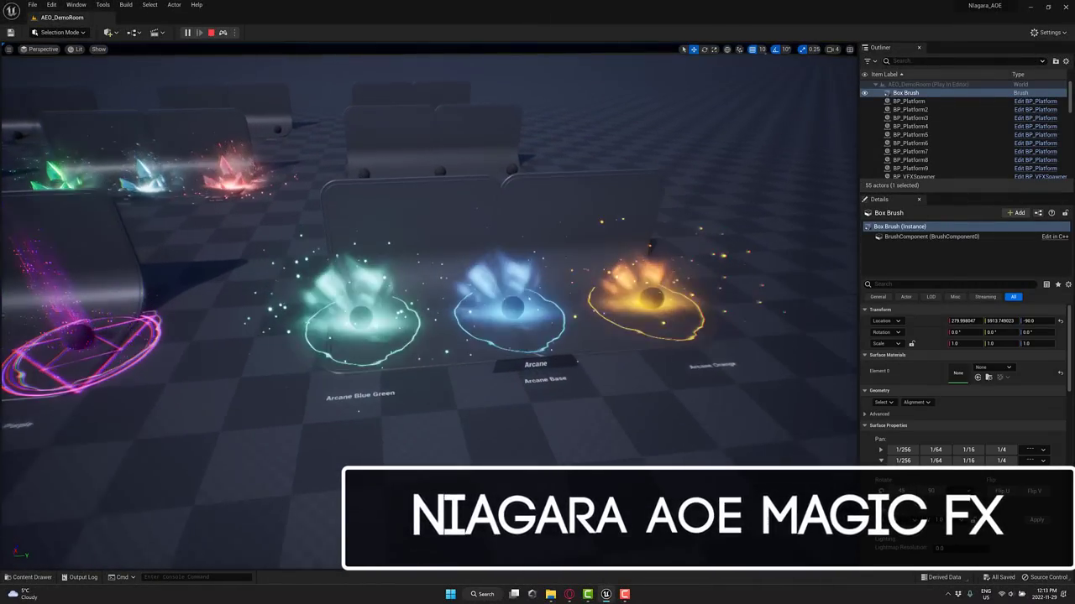
key("w")
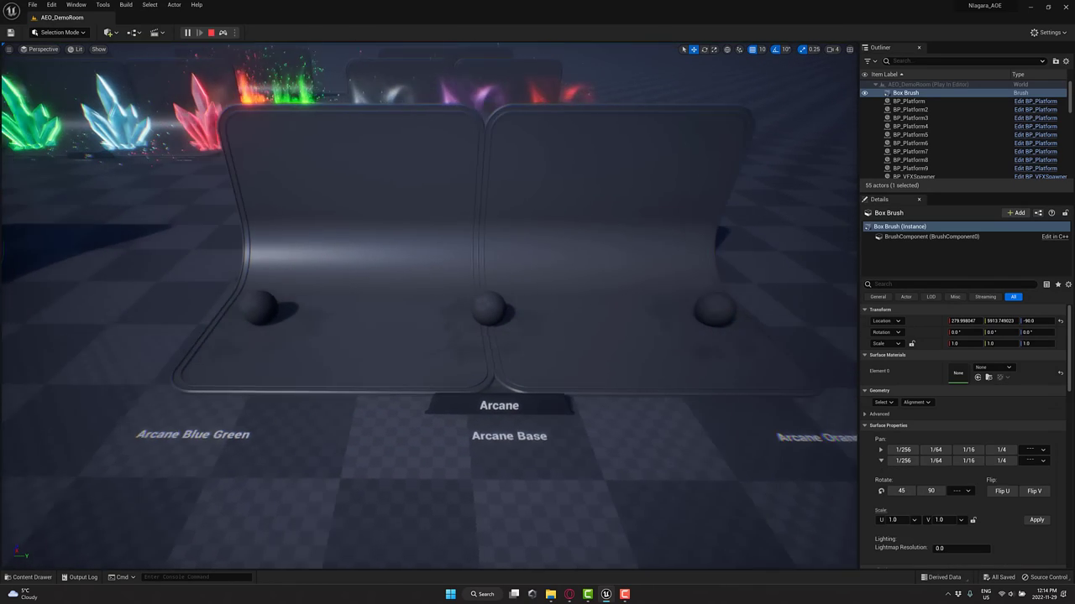
key("a")
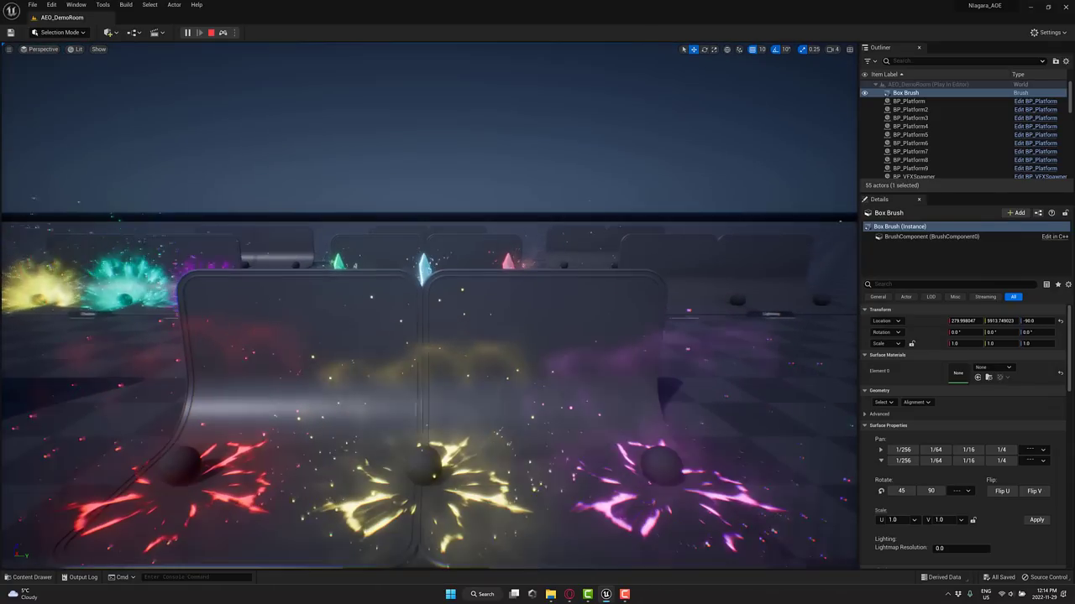
key("a")
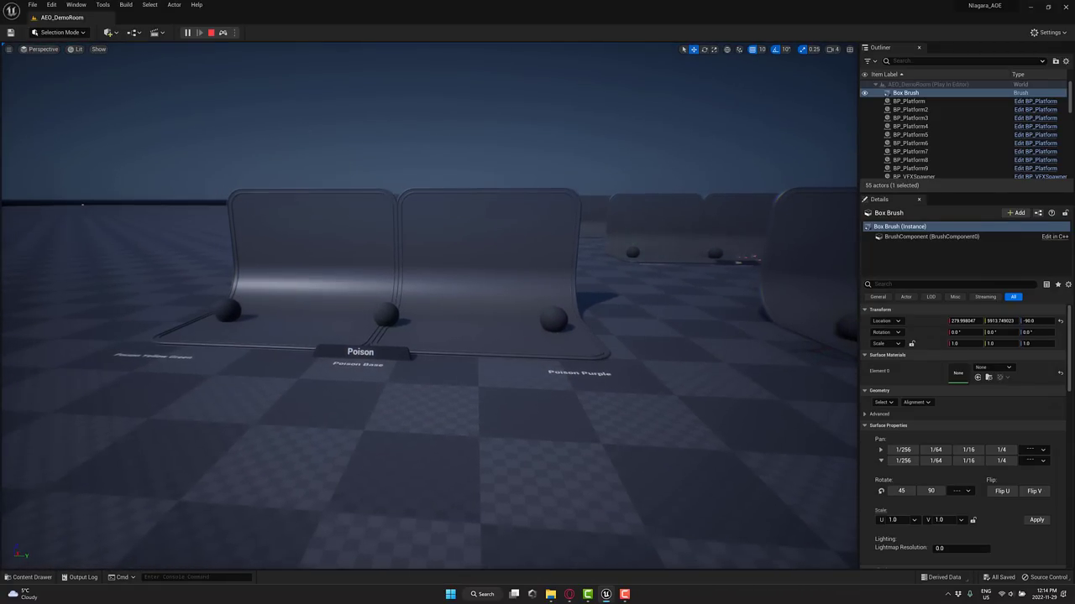
key("w")
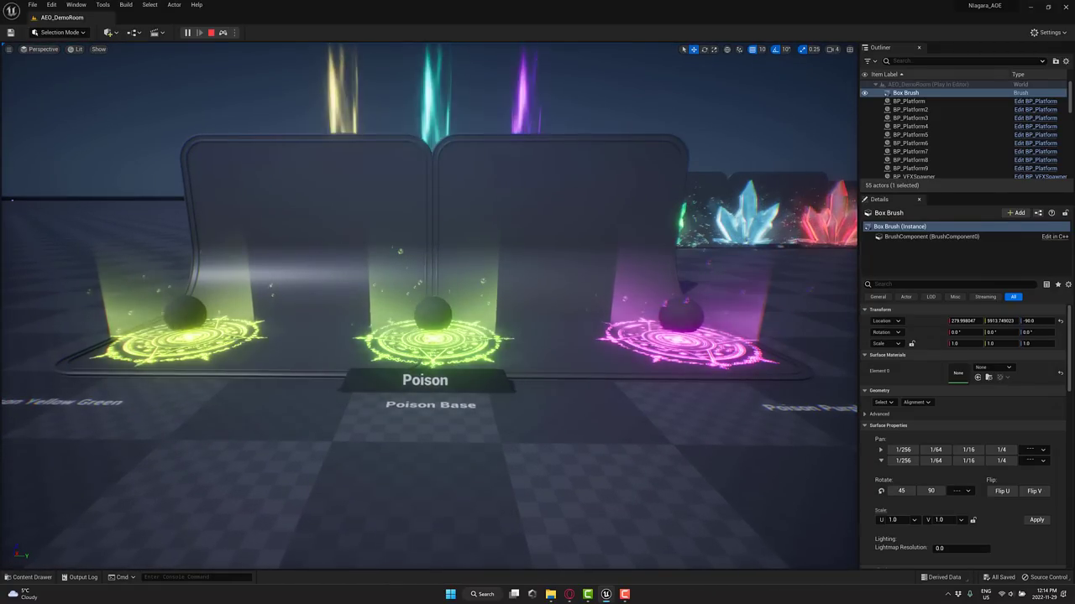
key("a")
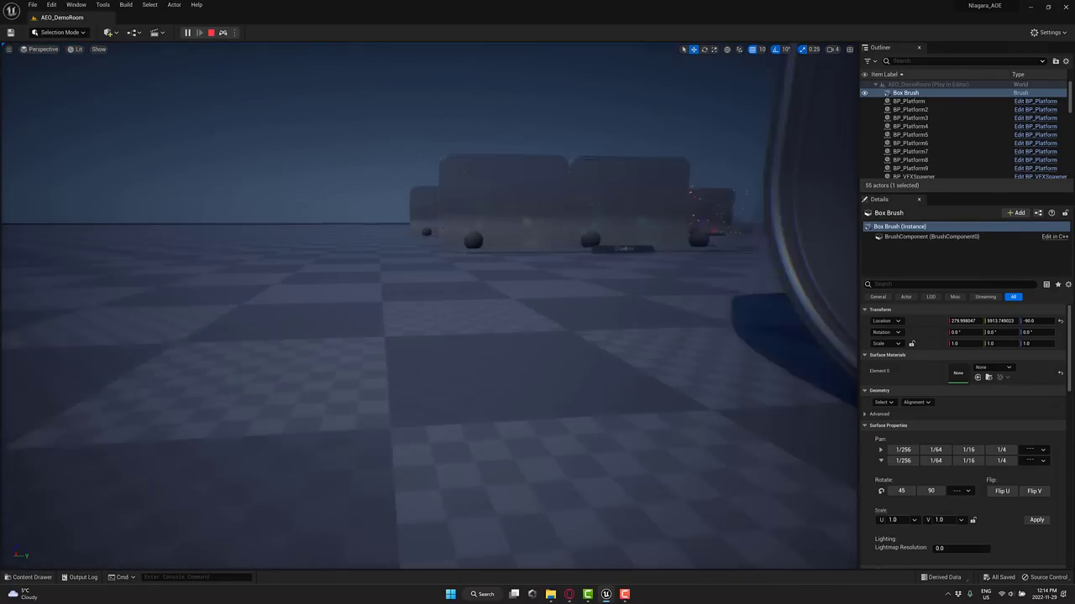
key("w")
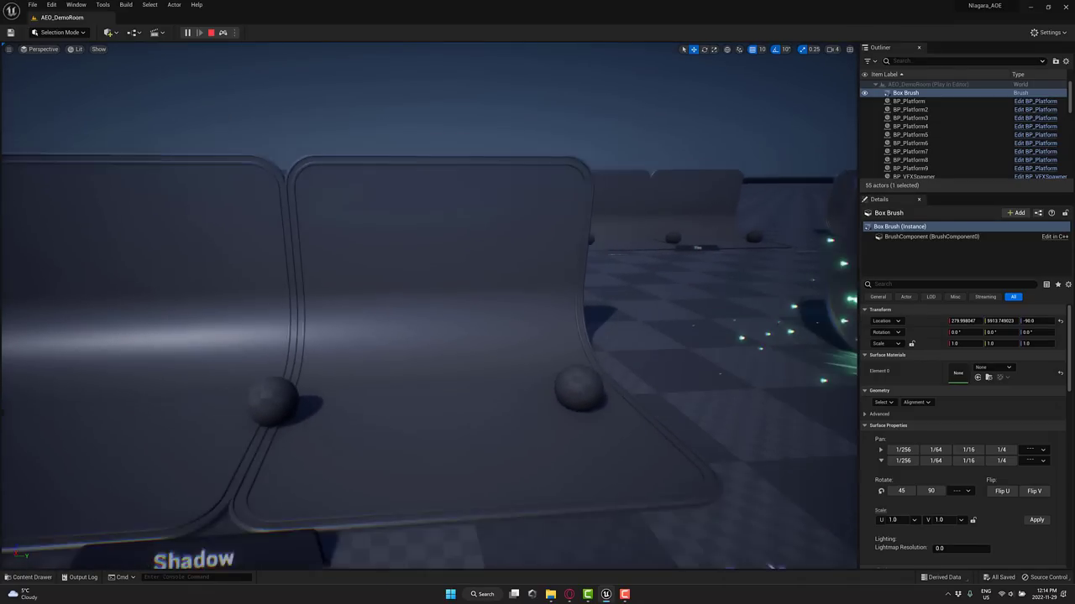
Examine the Void, Fire, Ice and Lightning magic effects on their display platforms in the AEO_DemoRoom level
key("e")
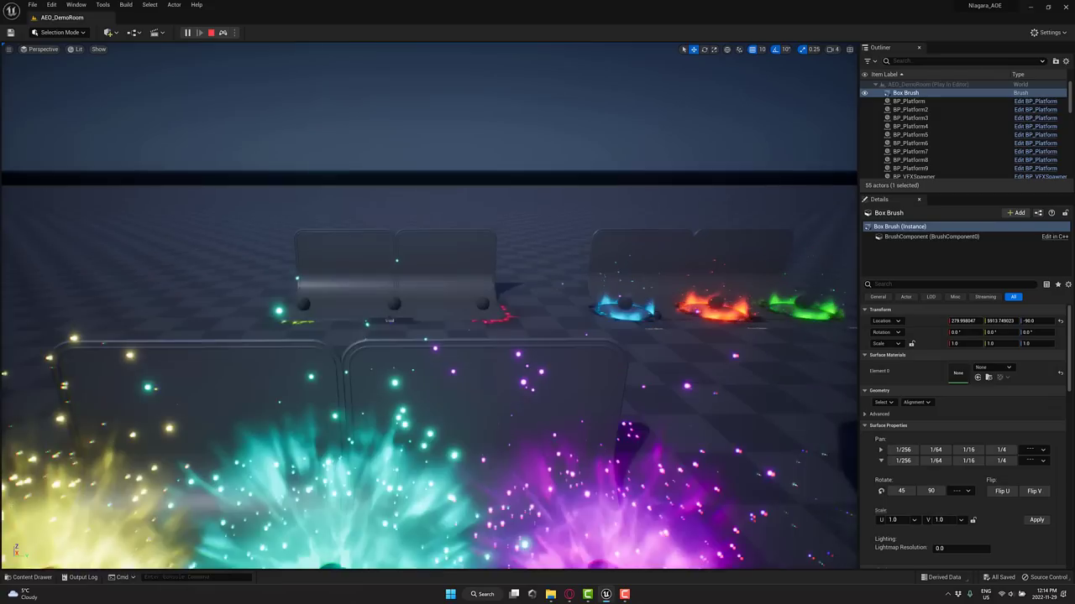
key("w")
key("d")
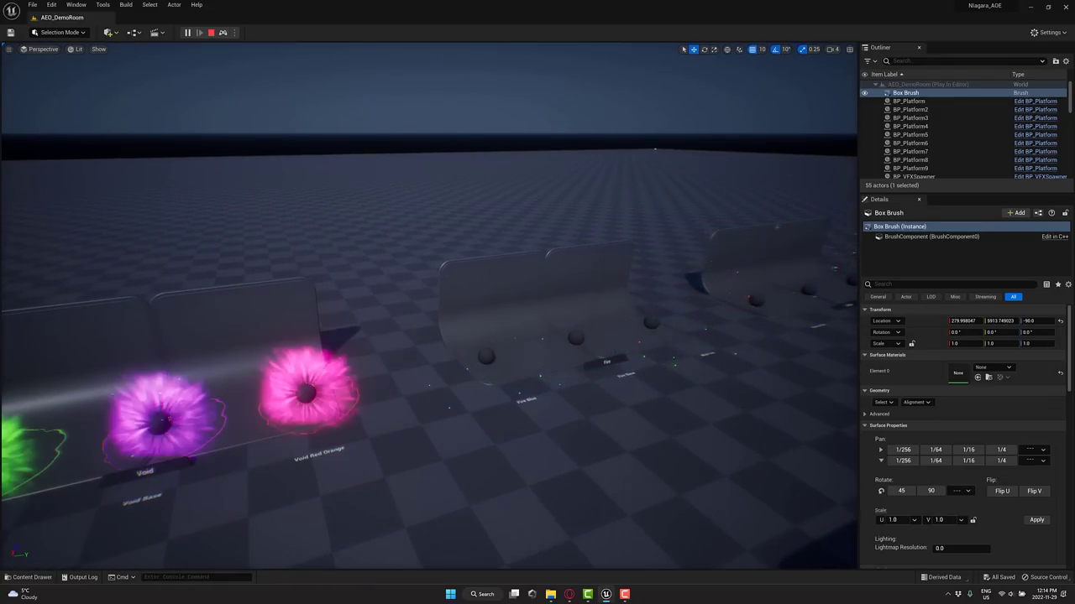
key("w")
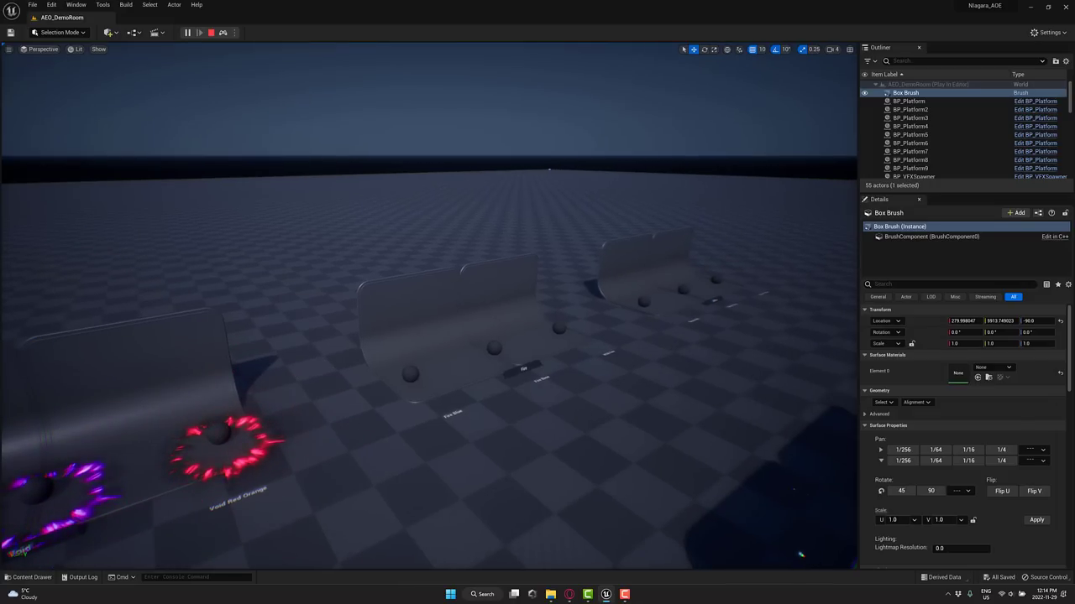
key("s")
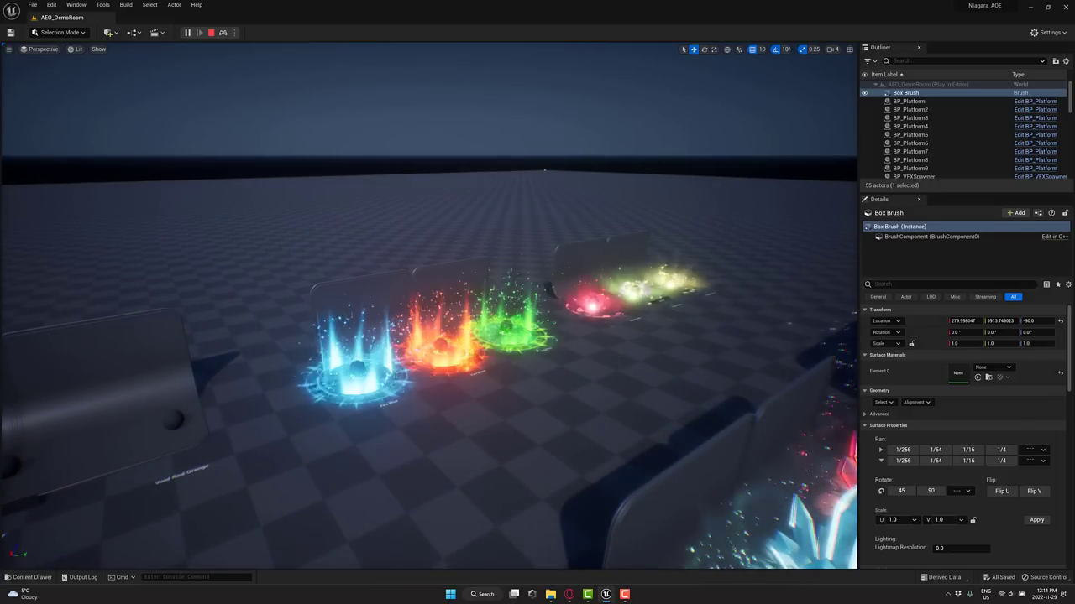
key("d")
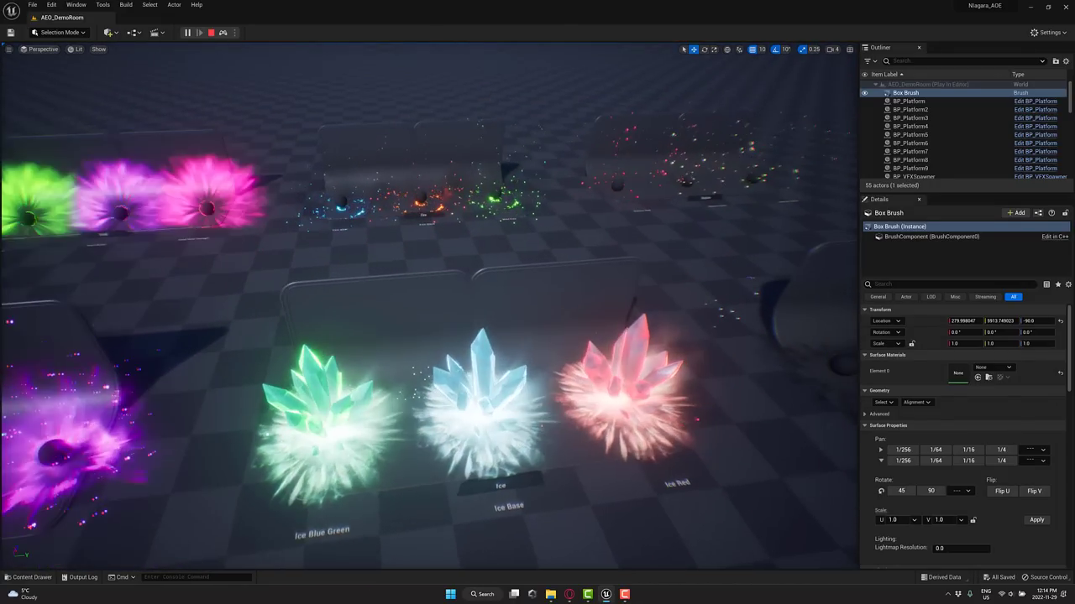
key("d")
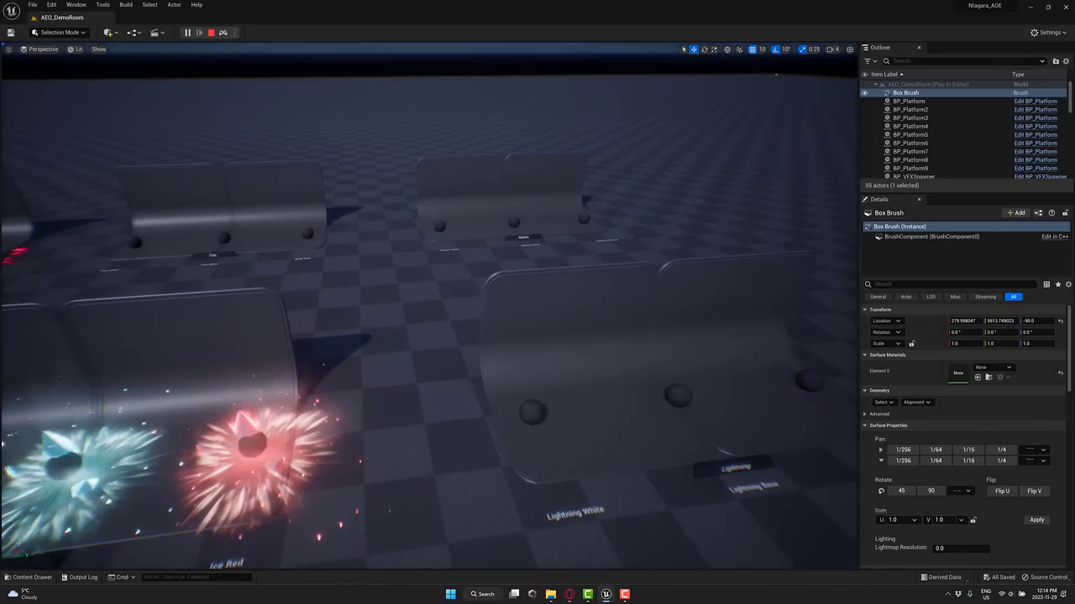
key("s")
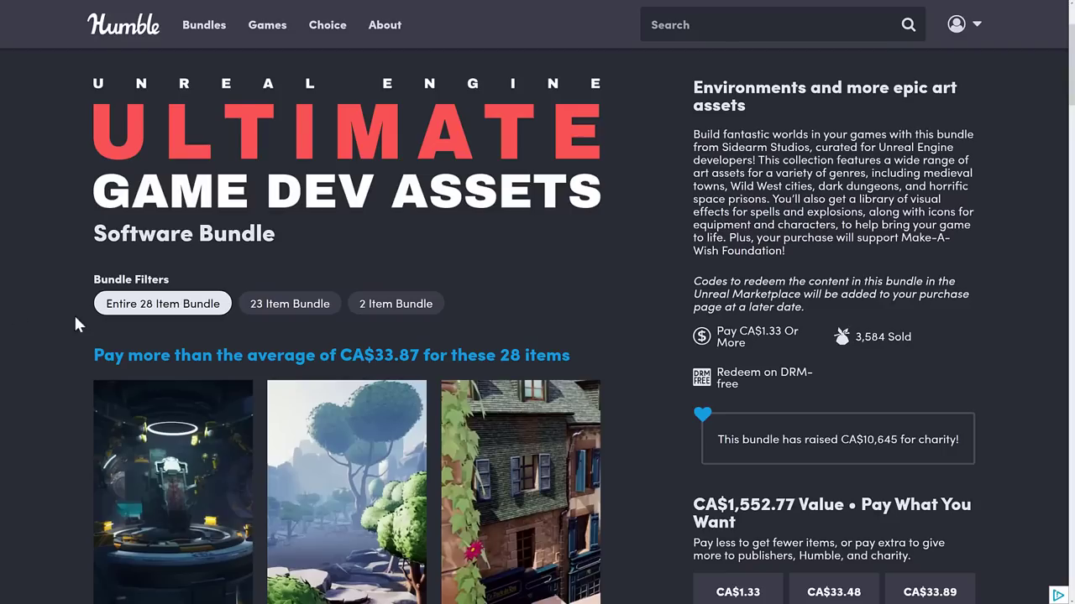
Switch to the Humble Bundle page and browse the Ultimate Game Dev Assets items from The Vault down to the character icons
scroll(669, 334, "down", 5)
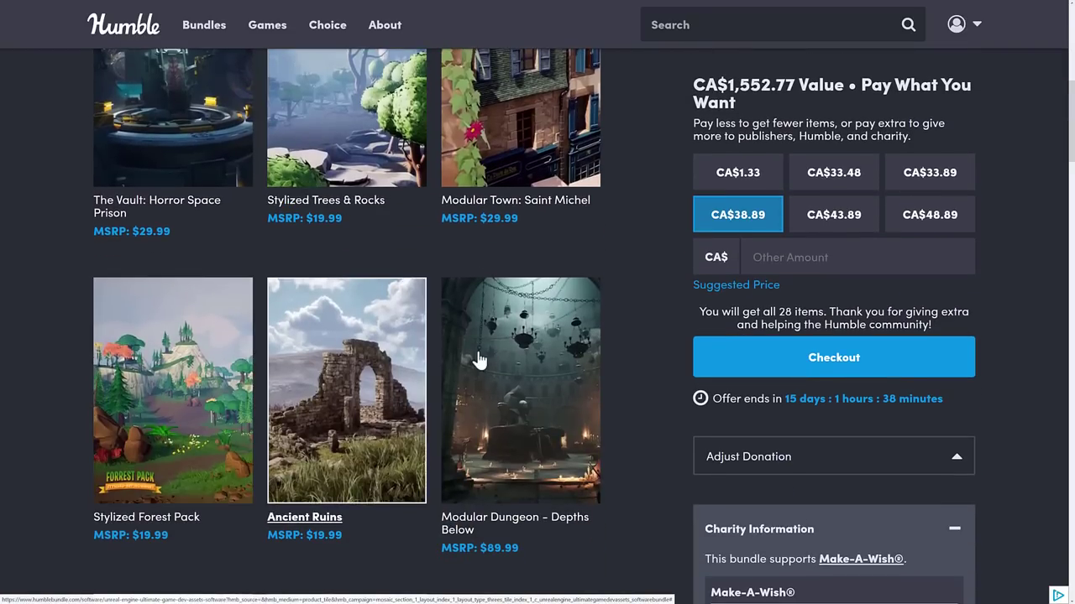
scroll(480, 361, "down", 3)
scroll(483, 361, "down", 2)
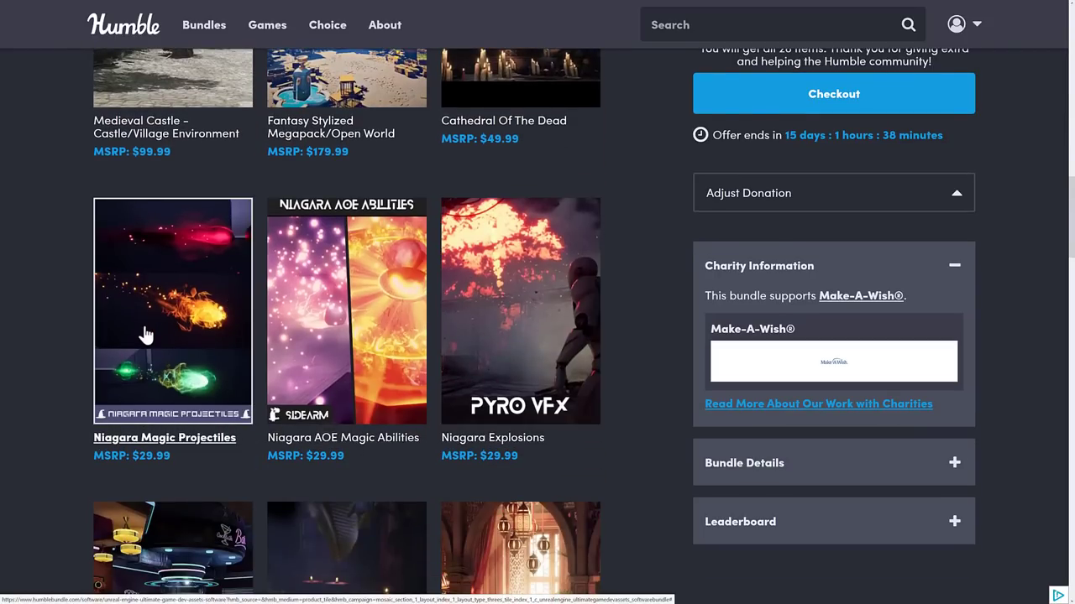
scroll(482, 300, "down", 10)
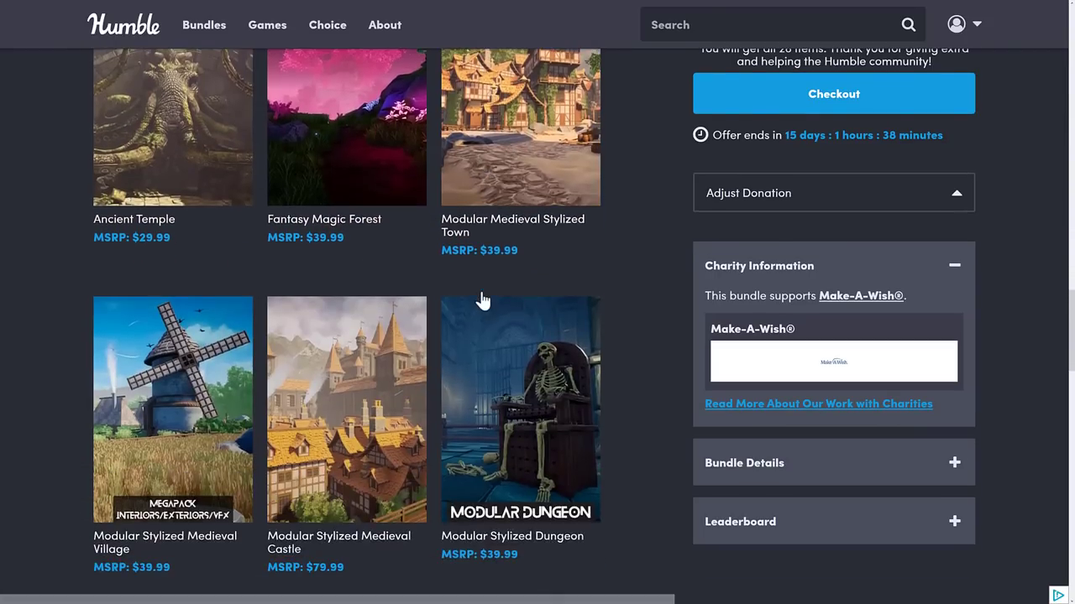
scroll(481, 300, "down", 11)
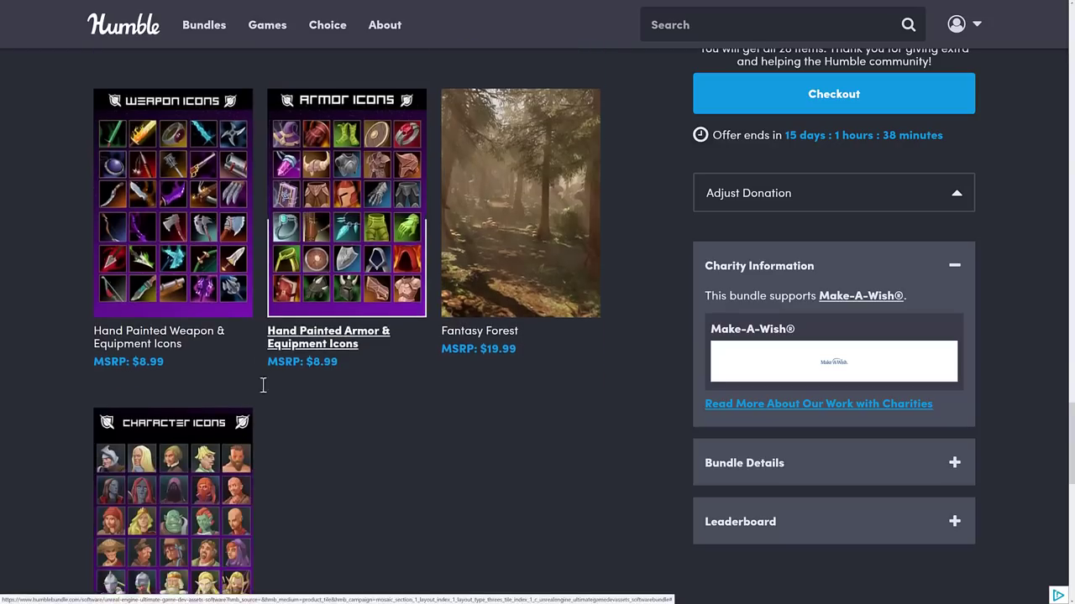
scroll(263, 385, "down", 1)
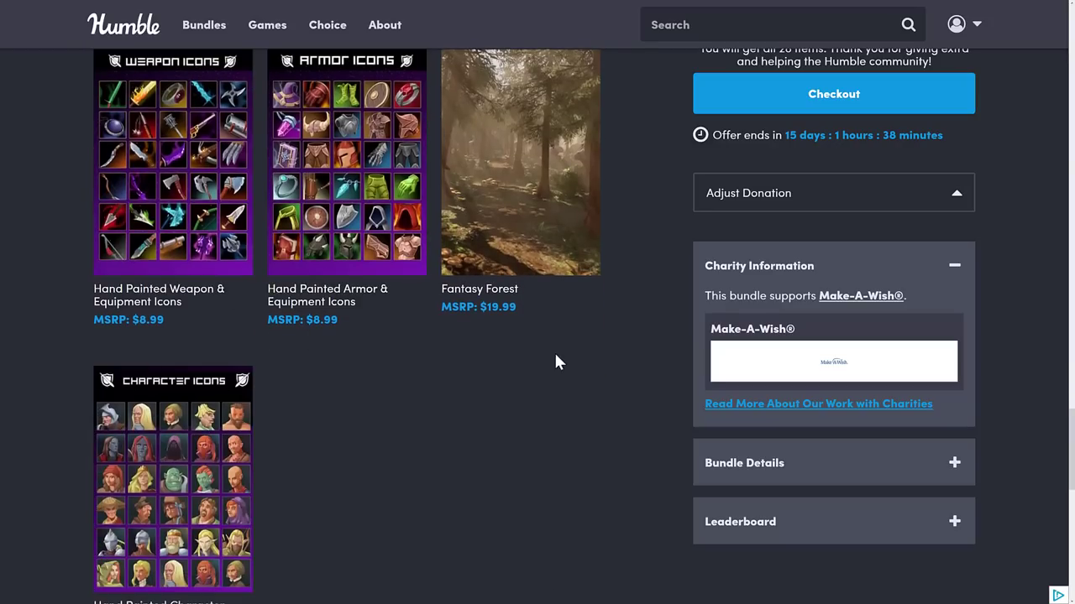
Review the bundle's asset packs again, including the Niagara effects and Fantasy Stylized Megapack, and return to the bundle title and filters
scroll(660, 309, "up", 7)
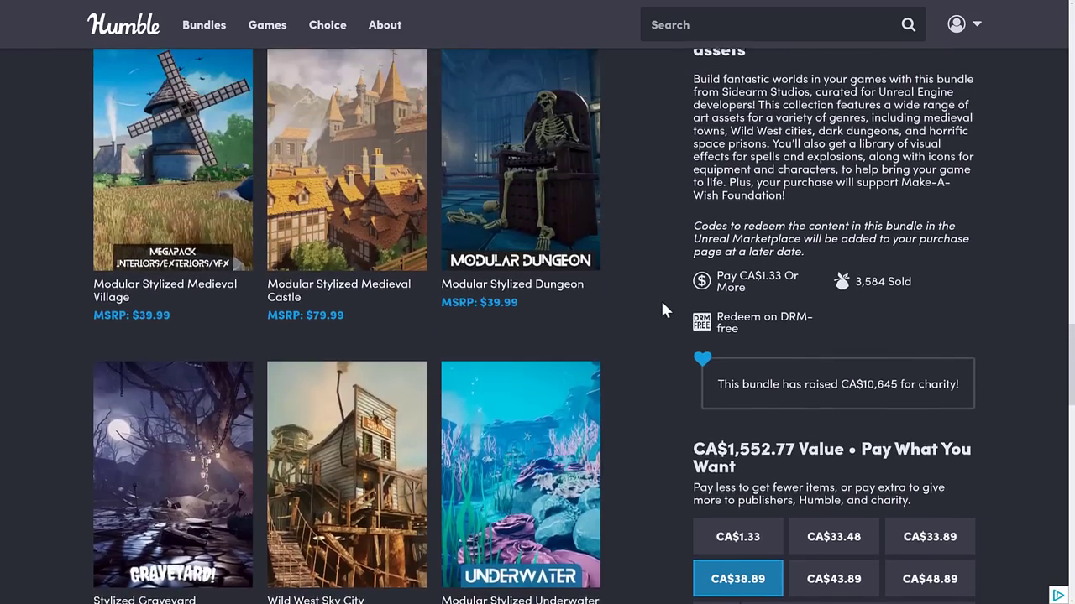
scroll(662, 309, "up", 5)
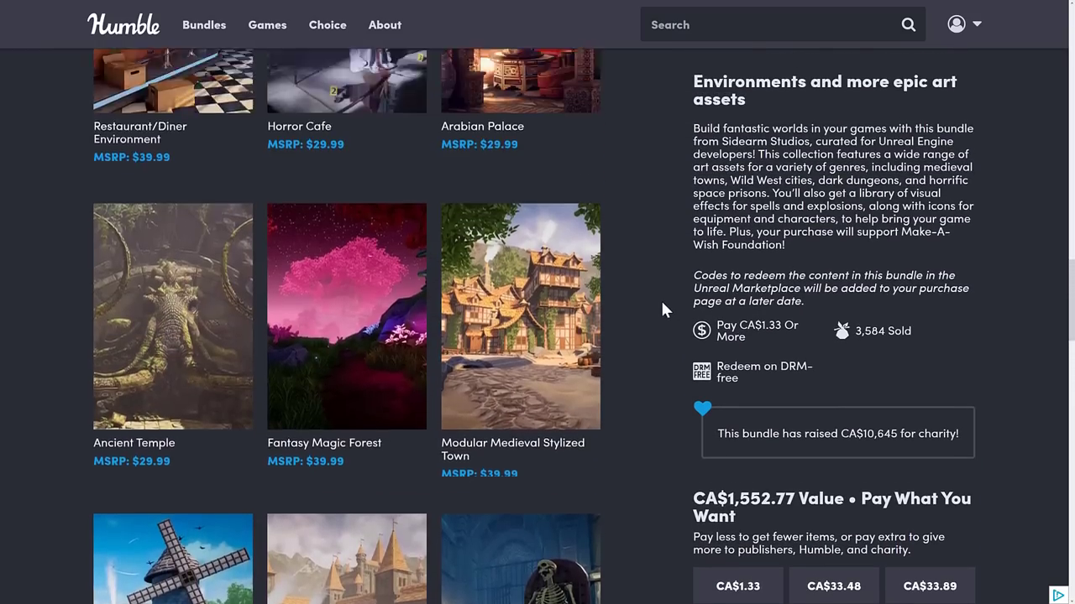
scroll(662, 304, "up", 6)
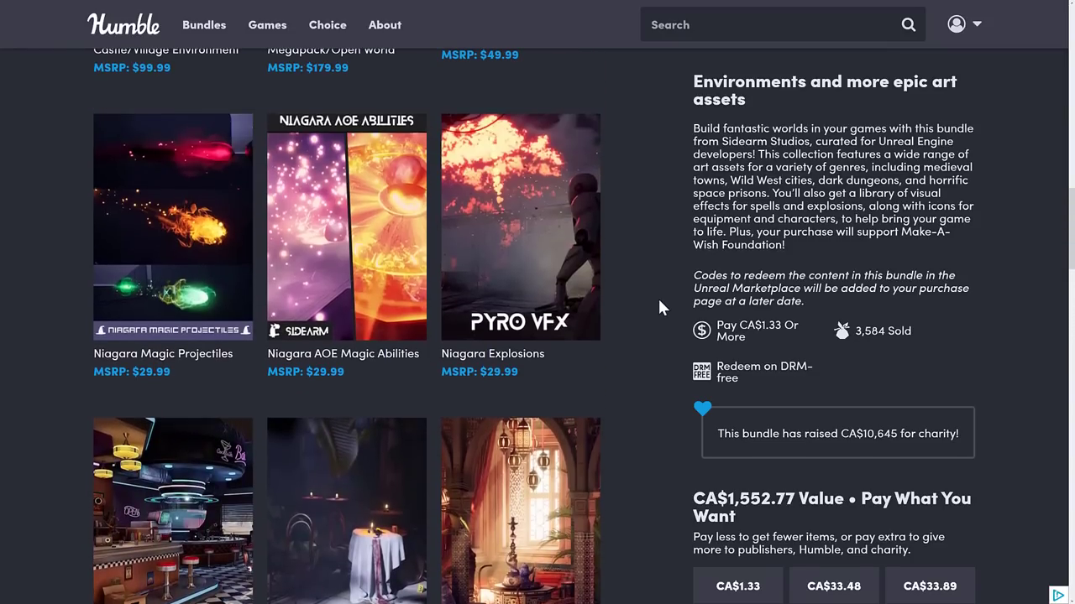
scroll(659, 306, "up", 3)
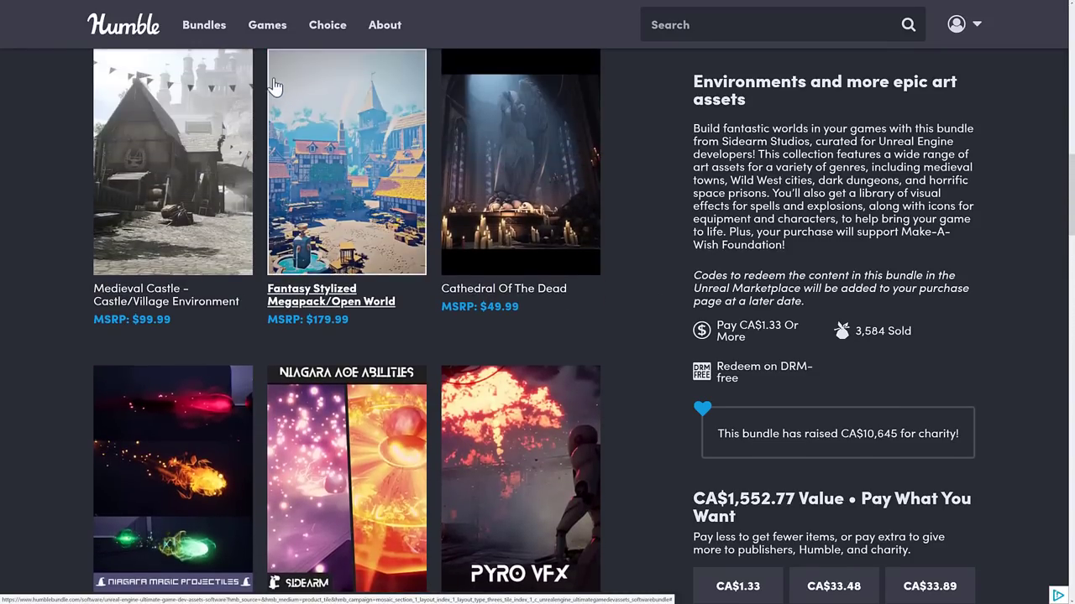
scroll(559, 336, "down", 5)
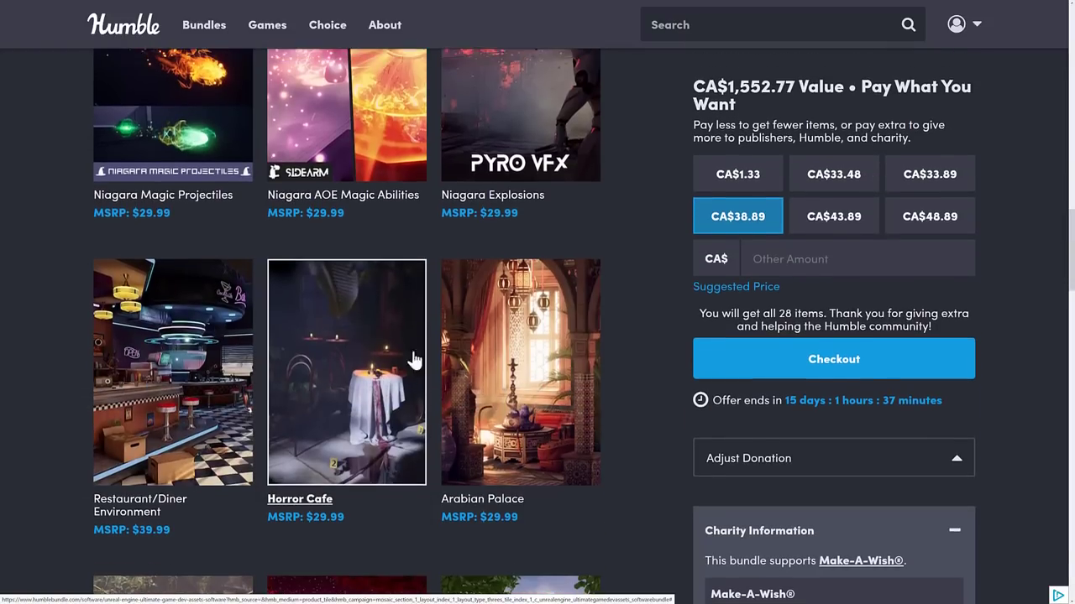
scroll(412, 360, "up", 4)
scroll(449, 311, "up", 3)
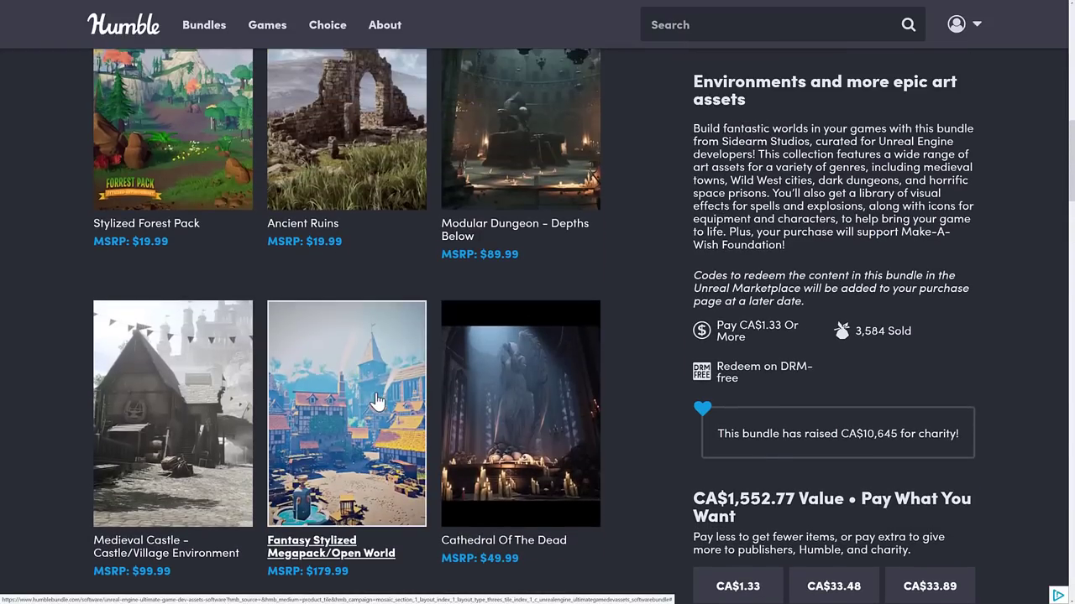
scroll(377, 403, "down", 1)
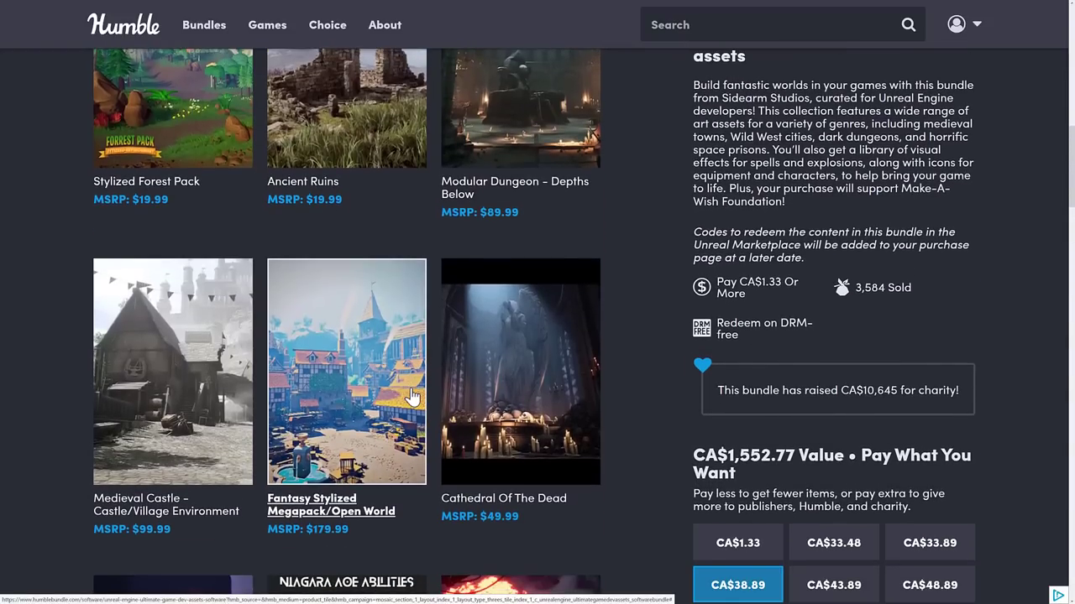
scroll(412, 391, "up", 3)
scroll(612, 378, "up", 5)
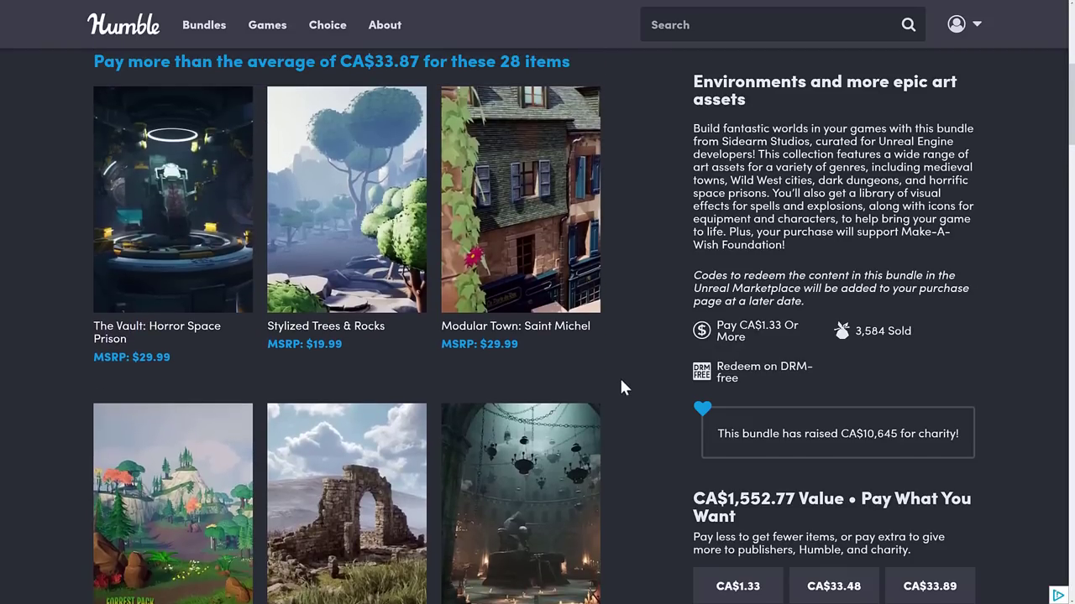
scroll(622, 382, "up", 1)
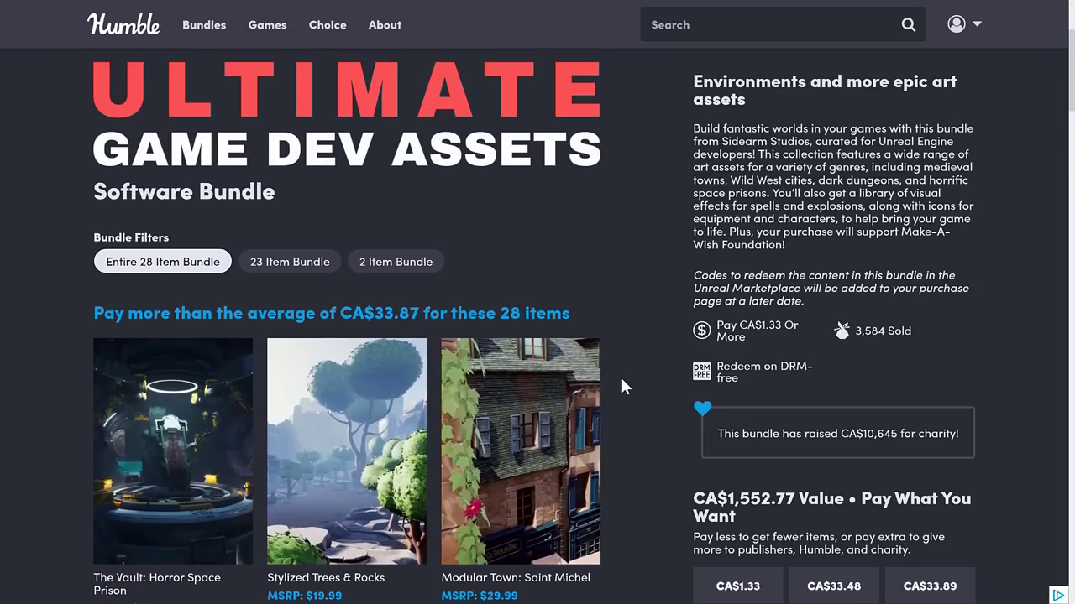